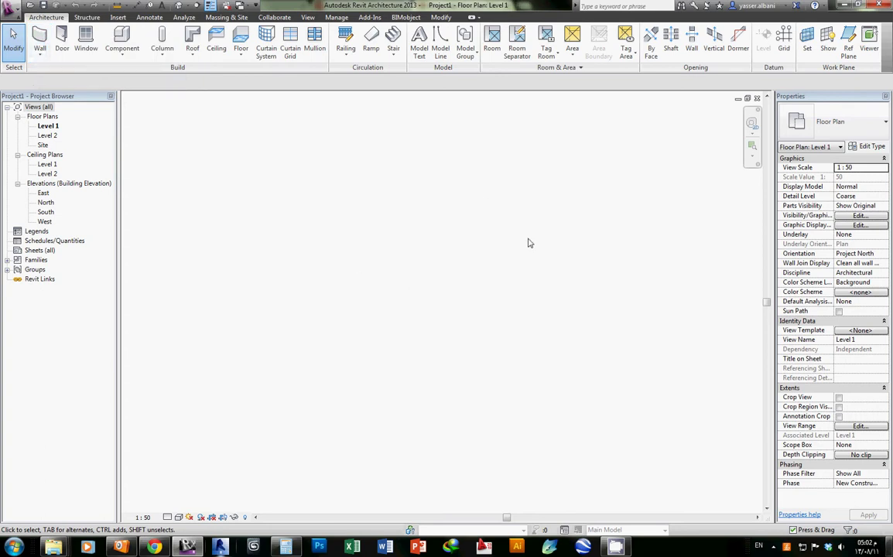
Start the Wall tool with WA and duplicate the Generic - 200mm wall type.
{"action": "key", "text": "w"}
{"action": "key", "text": "a"}
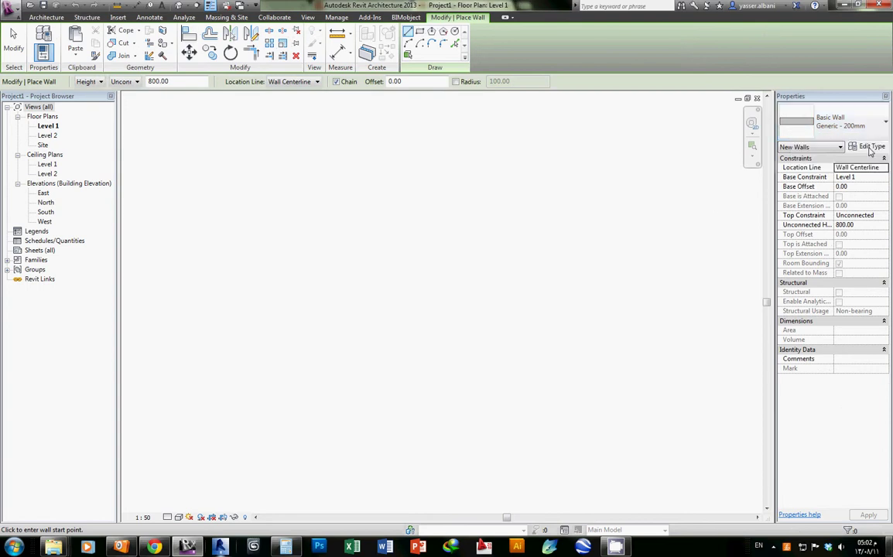
{"action": "left_click", "coordinate": [870, 147]}
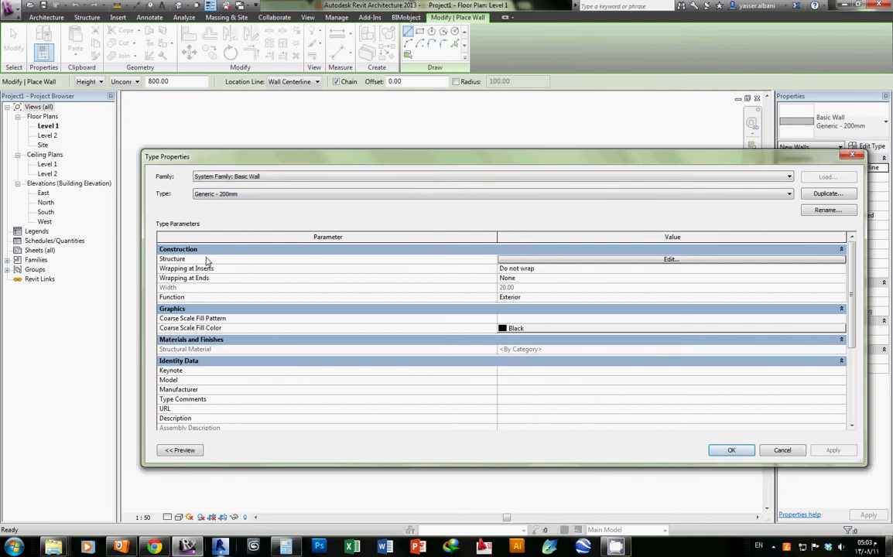
{"action": "left_click", "coordinate": [825, 193]}
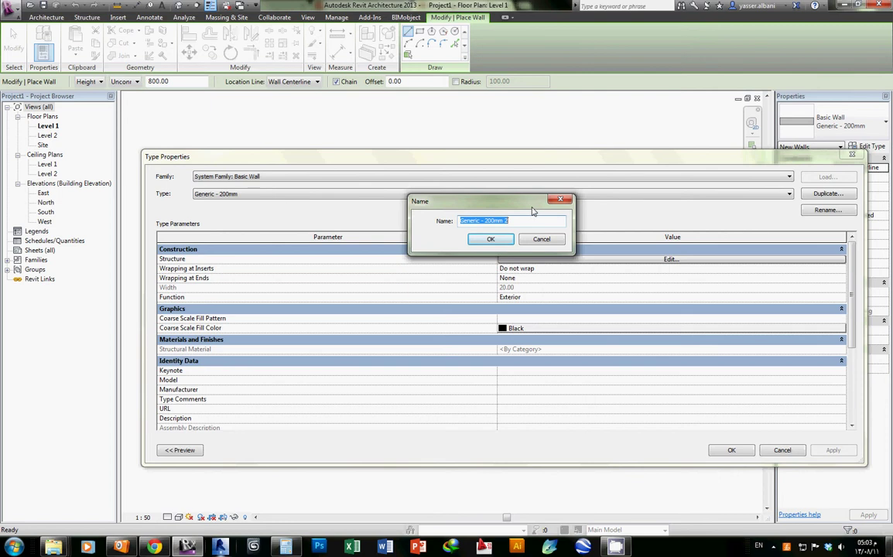
Name the new wall type in Arabic as a 20 cm cement block wall and open its layer structure.
{"action": "left_click_drag", "start_coordinate": [533, 210], "coordinate": [547, 184]}
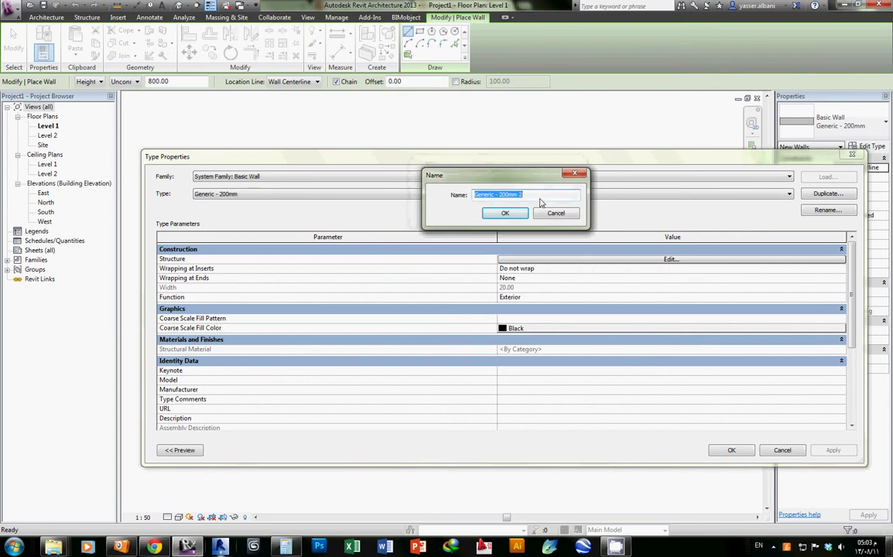
{"action": "key", "text": "alt+shift"}
{"action": "type", "text": "ج"}
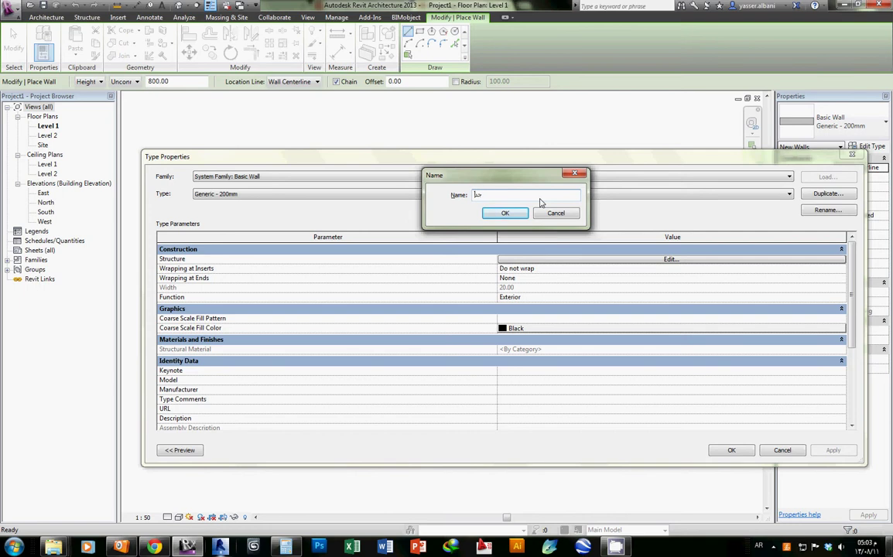
{"action": "type", "text": "درا بل"}
{"action": "type", "text": "ك أس"}
{"action": "type", "text": "منتي"}
{"action": "type", "text": " 20"}
{"action": "type", "text": "سم"}
{"action": "key", "text": "Return"}
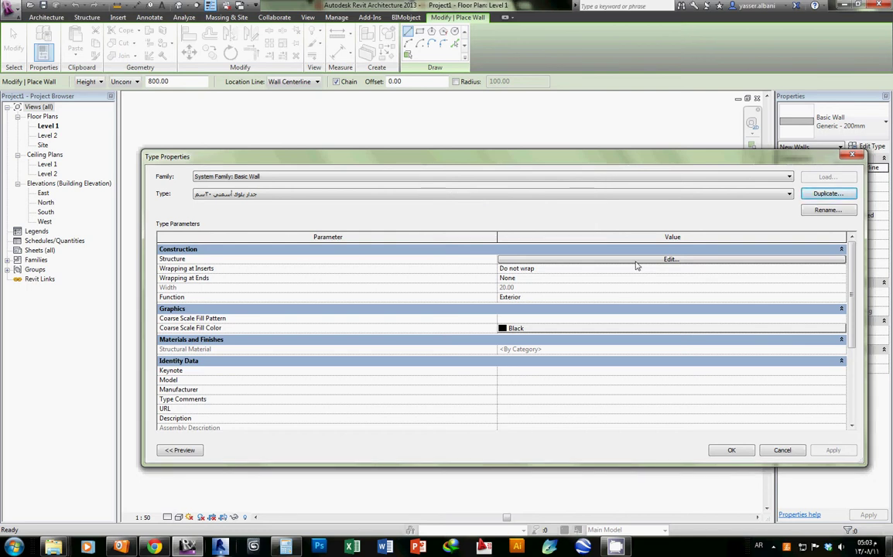
{"action": "left_click", "coordinate": [636, 262]}
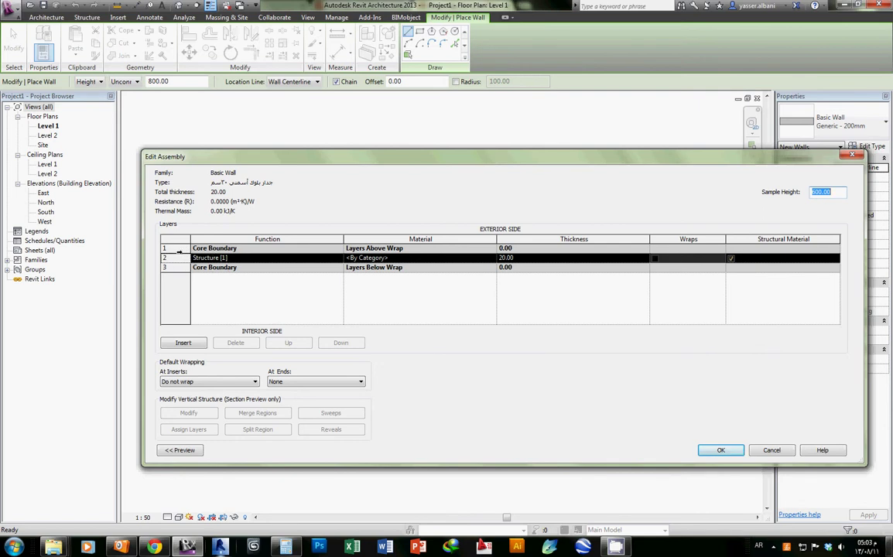
Open the Material Browser from the Structure [1] layer's material cell.
{"action": "left_click", "coordinate": [183, 248]}
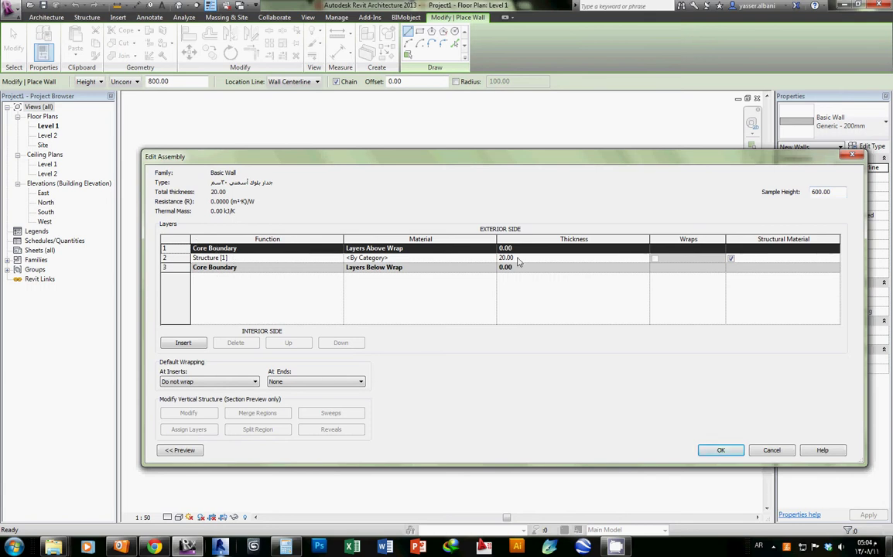
{"action": "left_click", "coordinate": [464, 258]}
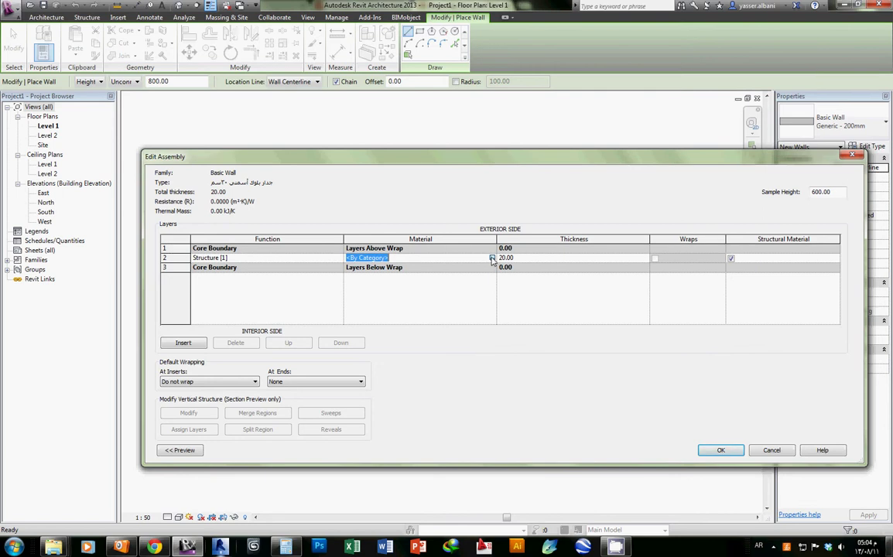
{"action": "left_click", "coordinate": [492, 259]}
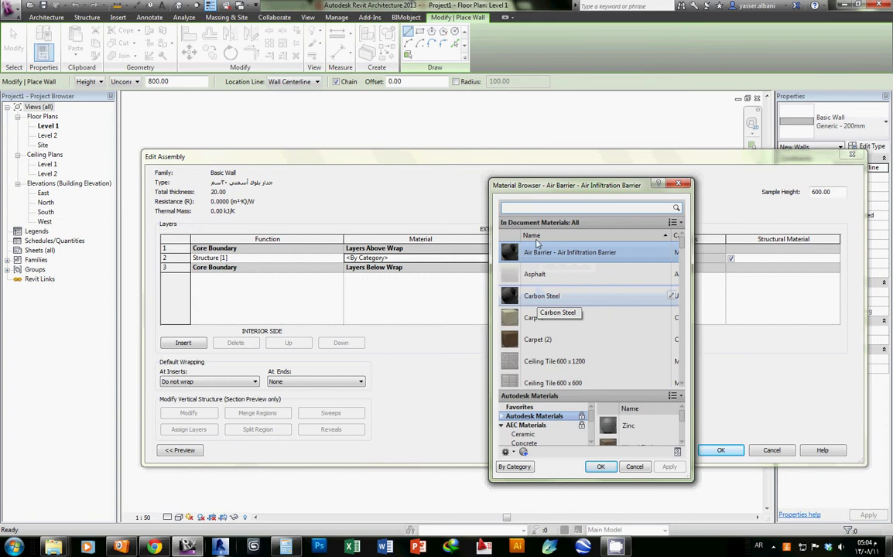
Find Masonry - Concrete Block by searching 'mas' and duplicate it.
{"action": "left_click", "coordinate": [538, 298]}
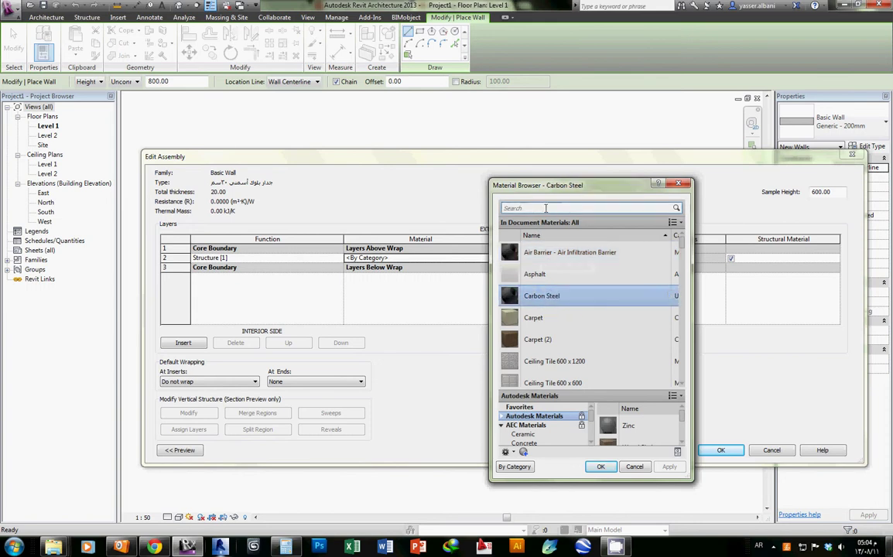
{"action": "left_click", "coordinate": [546, 209]}
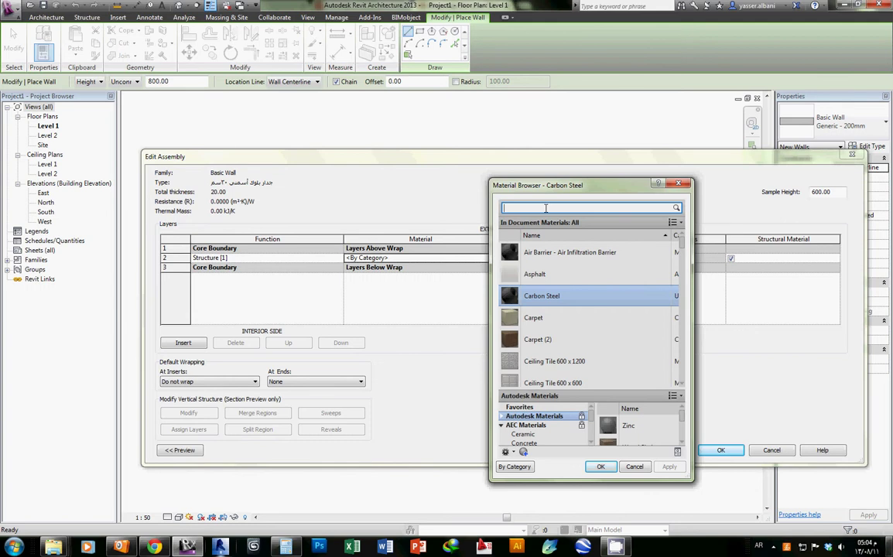
{"action": "type", "text": "mas"}
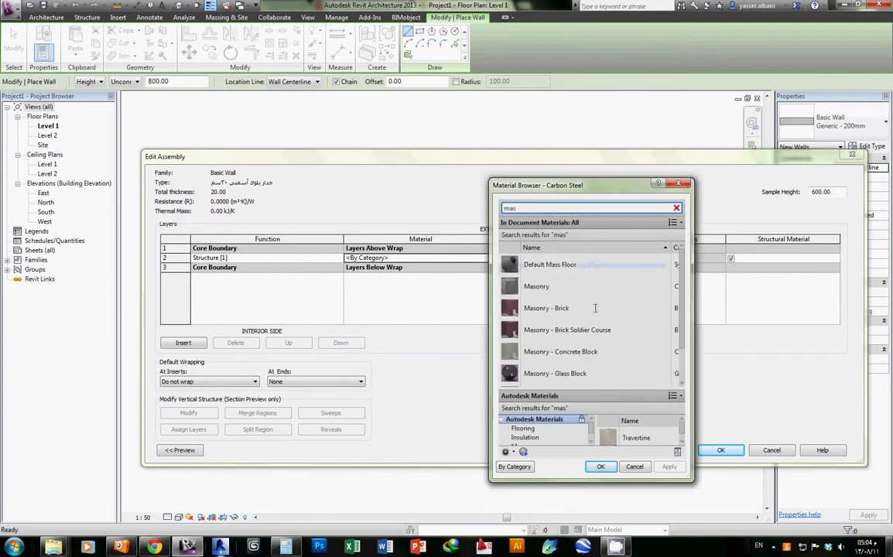
{"action": "left_click", "coordinate": [634, 353]}
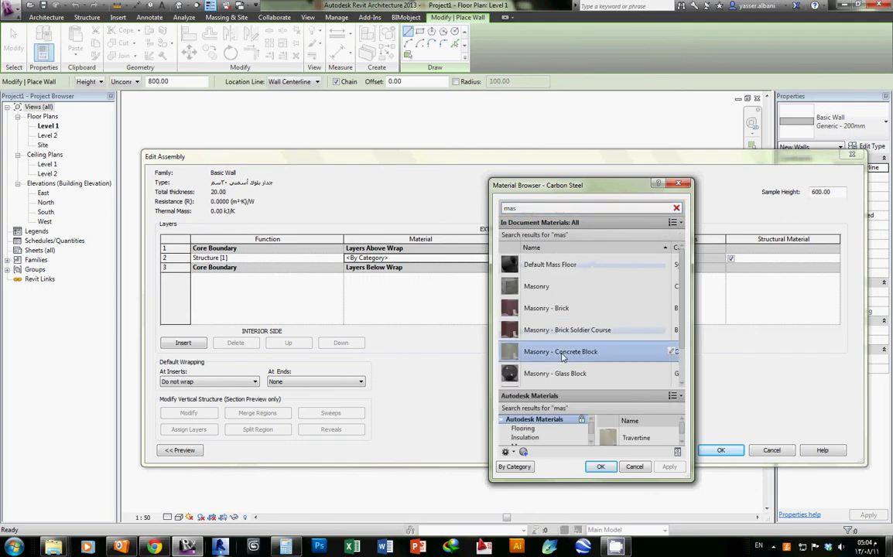
{"action": "mouse_move", "coordinate": [573, 353]}
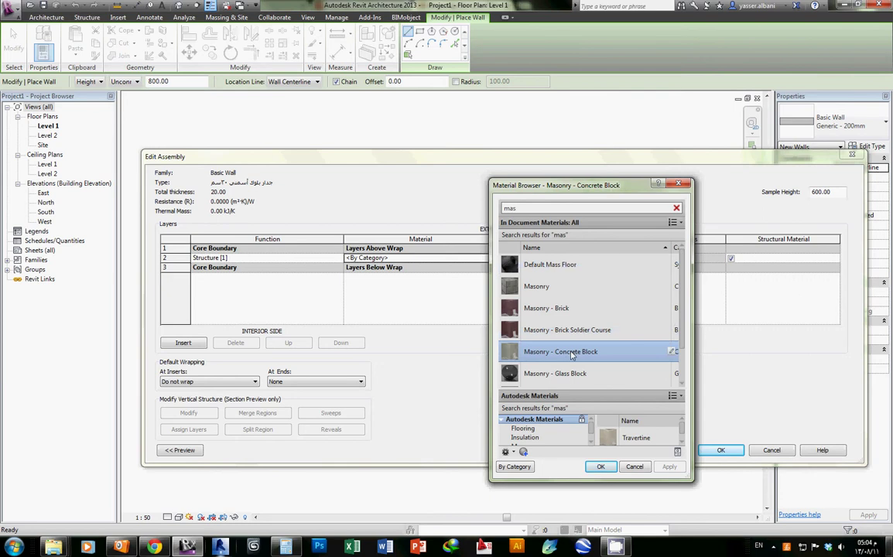
{"action": "right_click", "coordinate": [572, 355]}
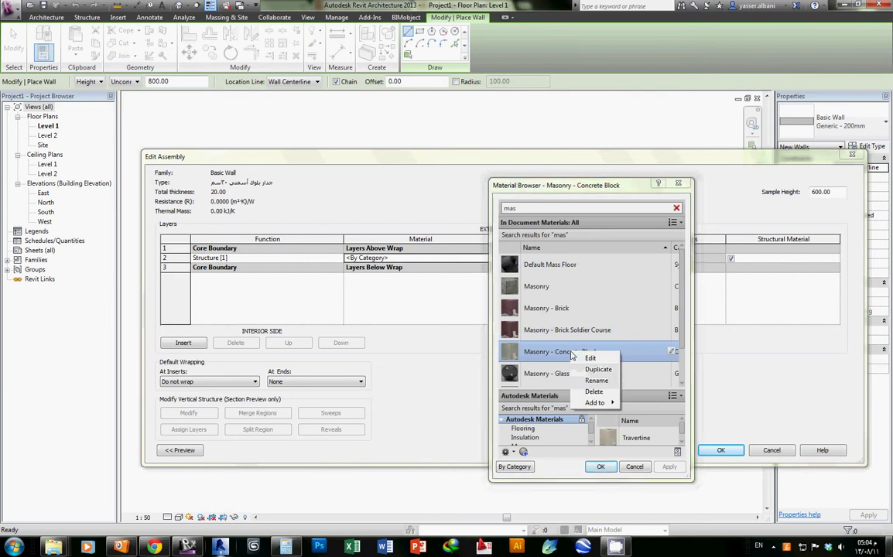
{"action": "left_click", "coordinate": [597, 370]}
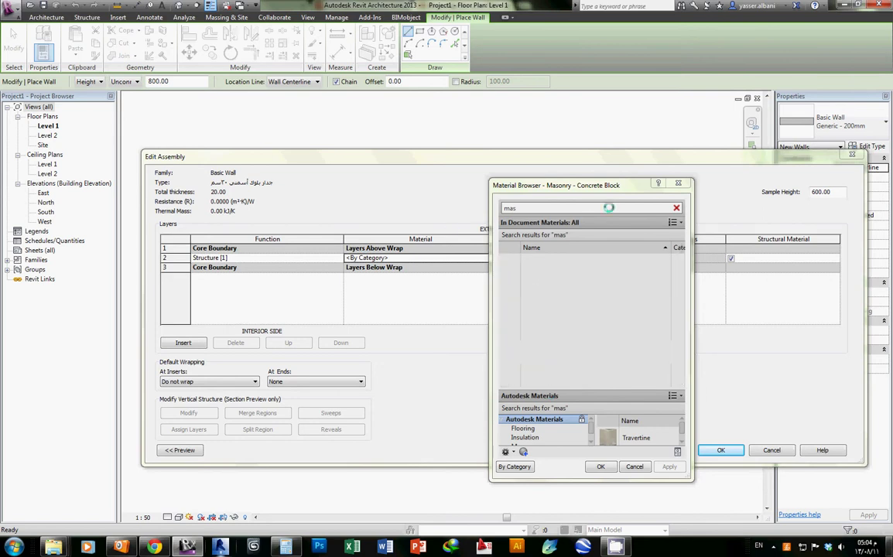
Rename the Masonry - Concrete Block(1) copy with an Arabic cement-block name.
{"action": "left_click", "coordinate": [560, 208]}
{"action": "type", "text": "ma"}
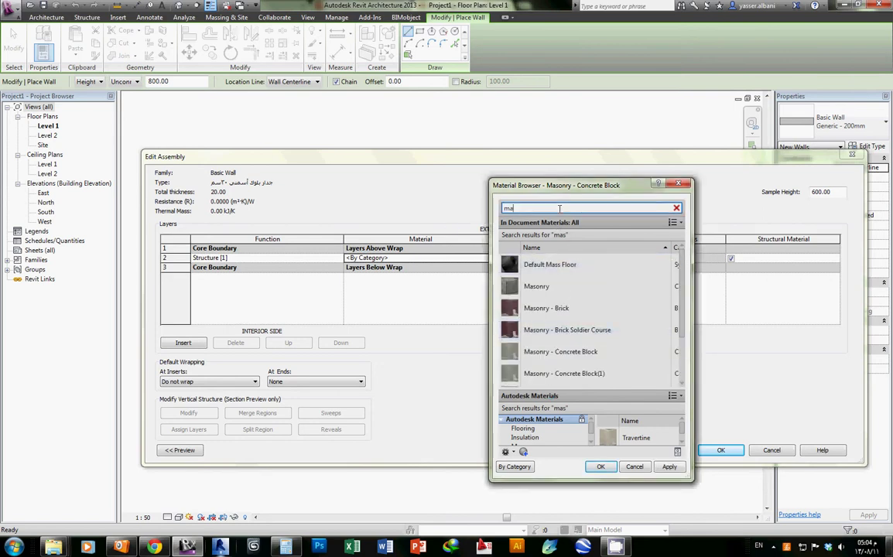
{"action": "left_click", "coordinate": [580, 374]}
{"action": "right_click", "coordinate": [579, 377]}
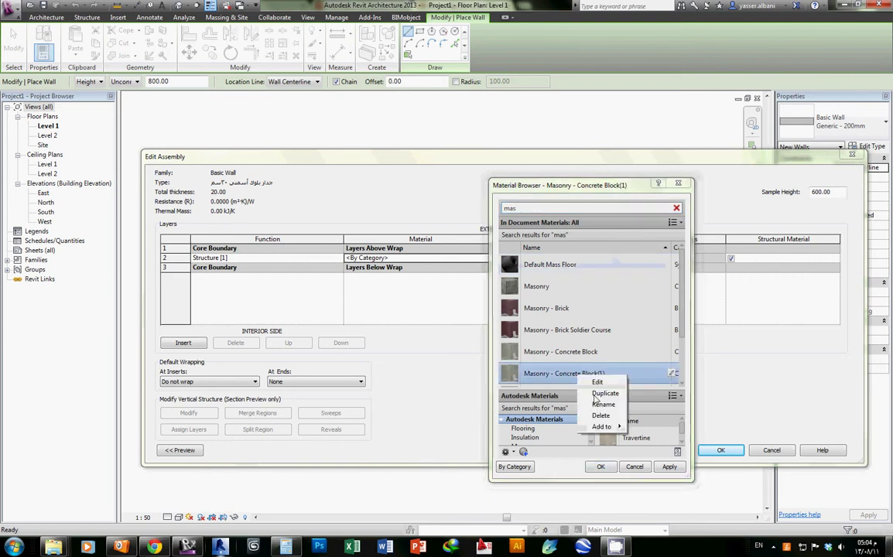
{"action": "left_click", "coordinate": [600, 350]}
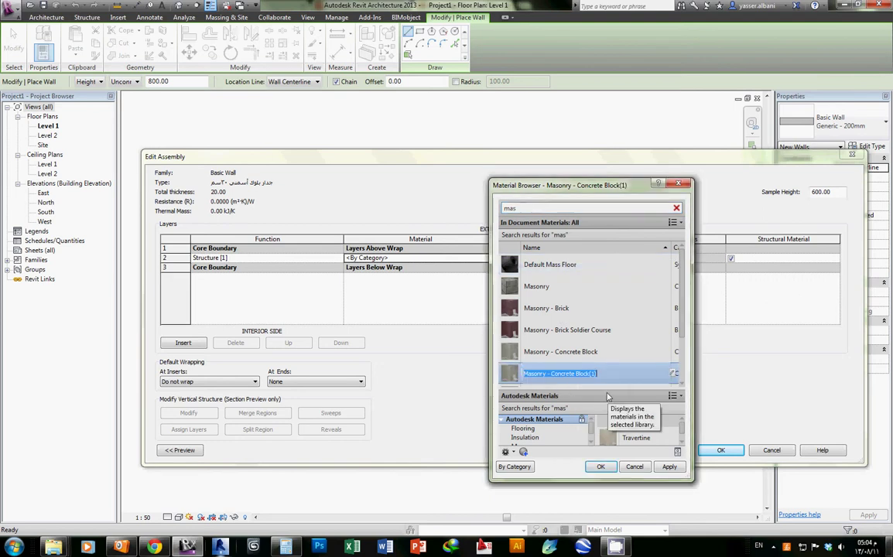
{"action": "key", "text": "alt+shift"}
{"action": "type", "text": "اسم"}
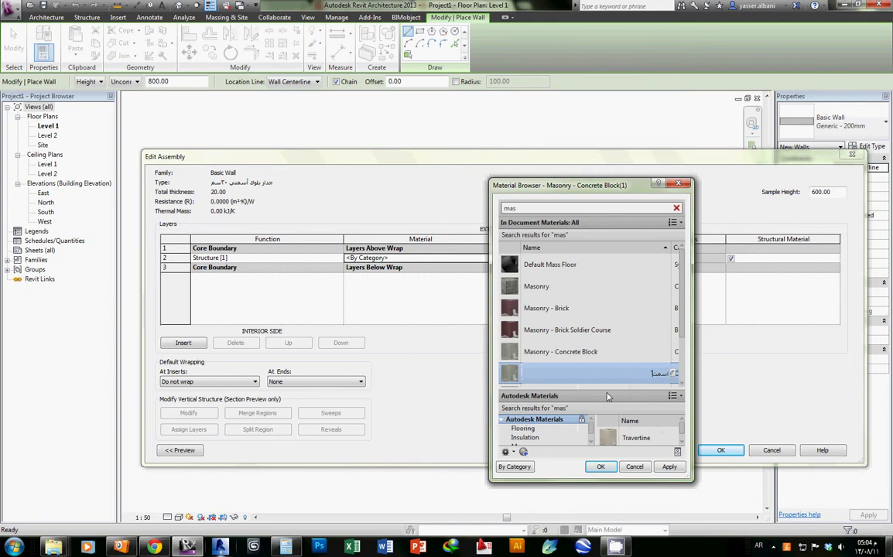
{"action": "type", "text": "ا"}
{"action": "type", "text": "ي"}
{"action": "key", "text": "Return"}
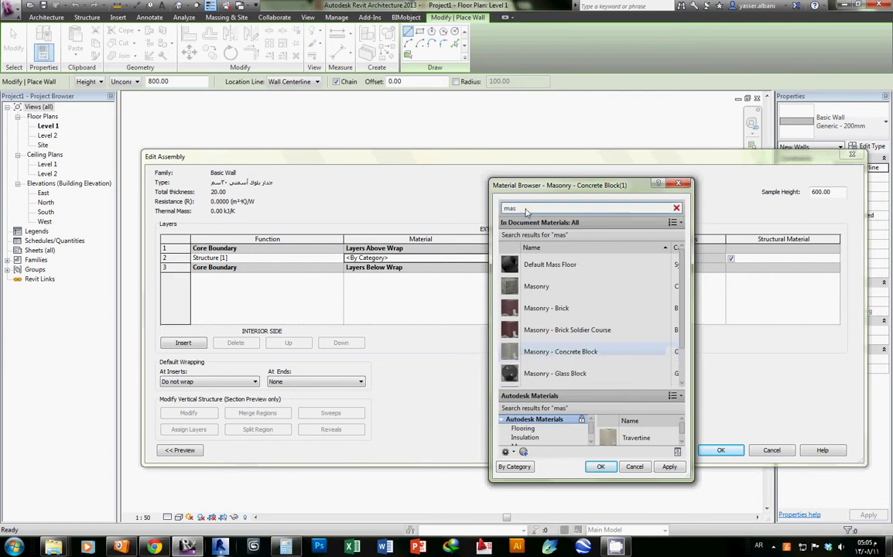
Search for the renamed Arabic cement-block material and open it in the Material Editor.
{"action": "left_click", "coordinate": [526, 207]}
{"action": "double_click", "coordinate": [530, 207]}
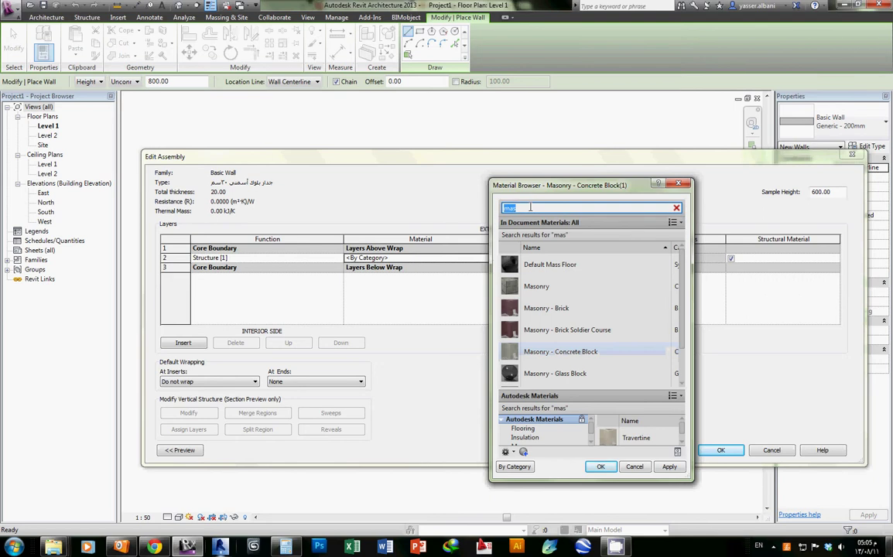
{"action": "key", "text": "alt+shift"}
{"action": "type", "text": "بلو"}
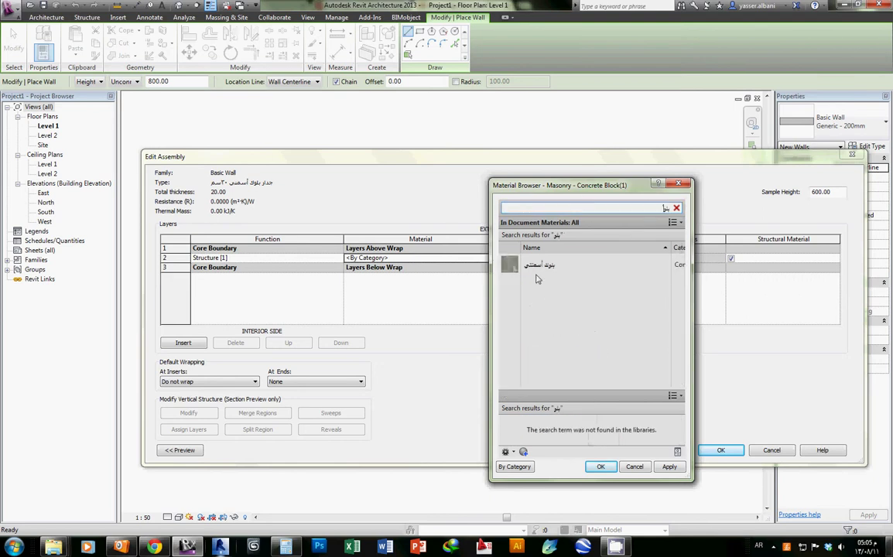
{"action": "double_click", "coordinate": [538, 265]}
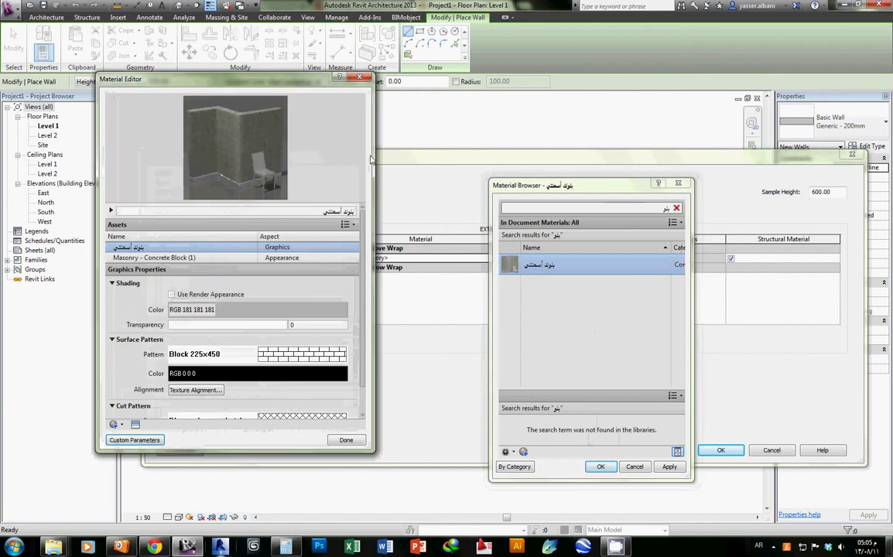
Set the cement-block material's shading colour to white.
{"action": "left_click_drag", "start_coordinate": [284, 87], "coordinate": [389, 90]}
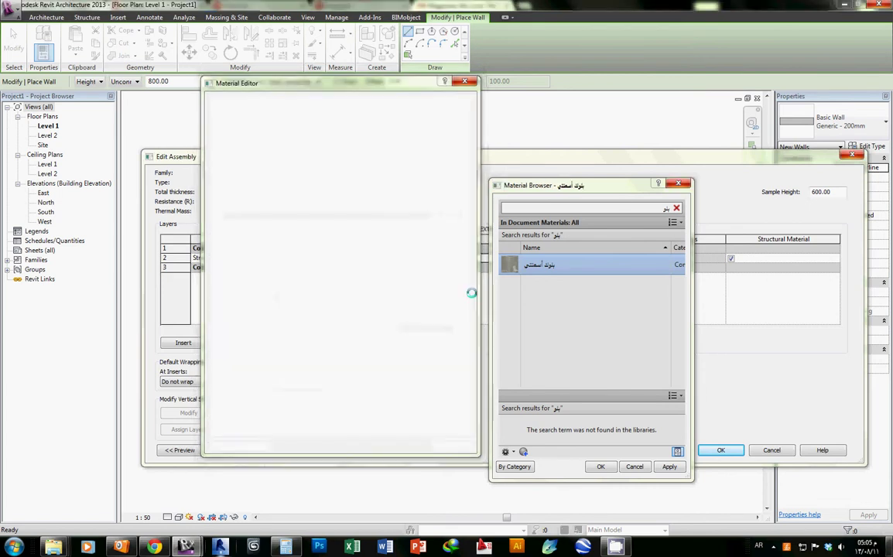
{"action": "scroll", "coordinate": [467, 337], "scroll_direction": "down", "scroll_amount": 1}
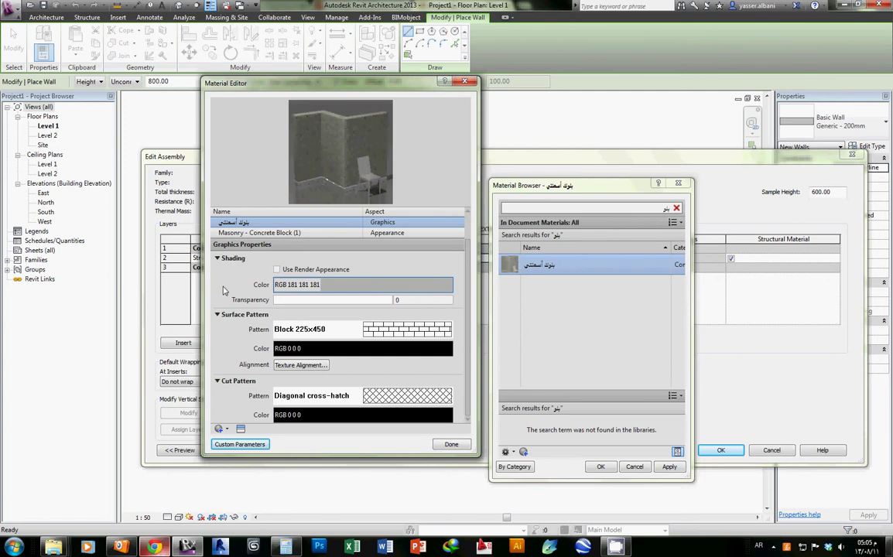
{"action": "left_click", "coordinate": [349, 285]}
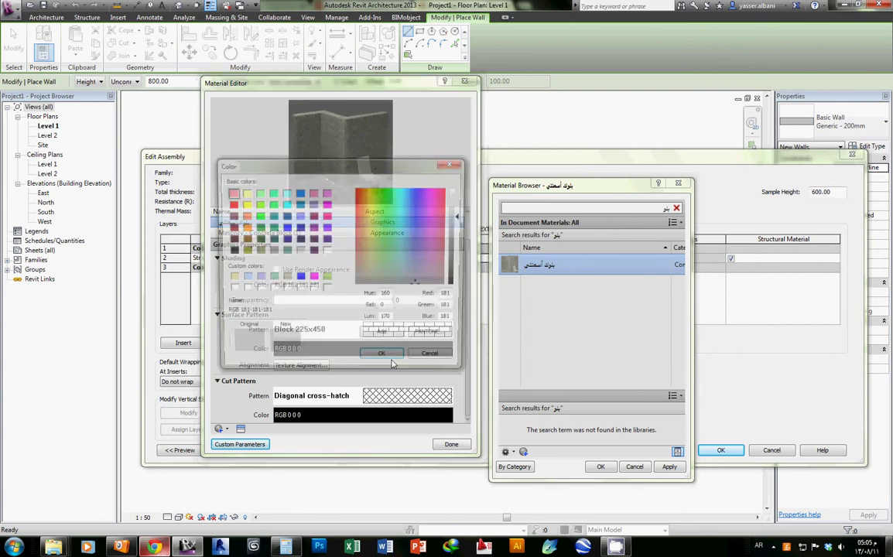
{"action": "left_click", "coordinate": [326, 251]}
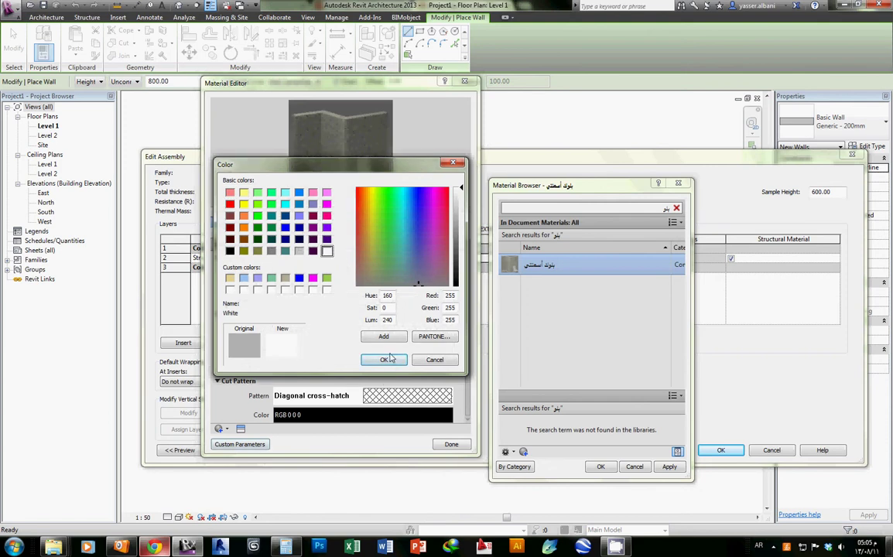
{"action": "left_click", "coordinate": [384, 361]}
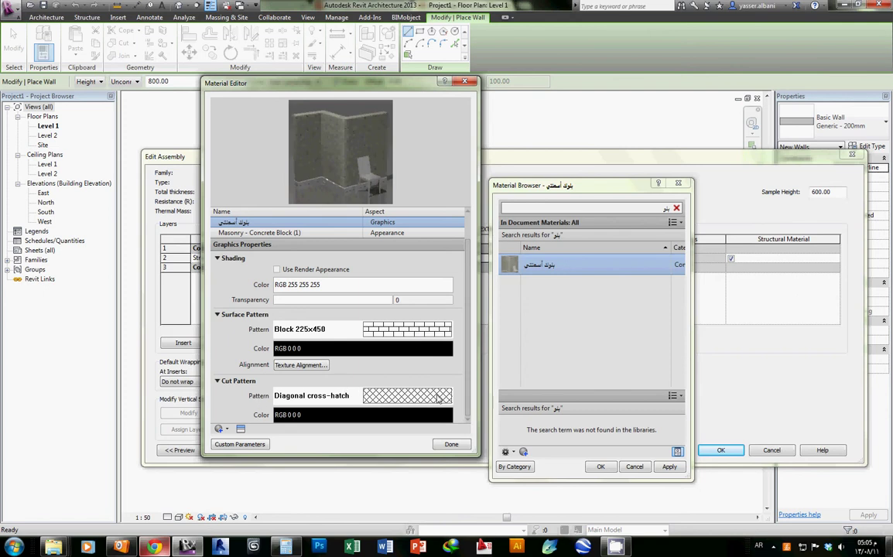
Change the material's cut pattern to Brickwork and close its graphics settings.
{"action": "left_click", "coordinate": [438, 400]}
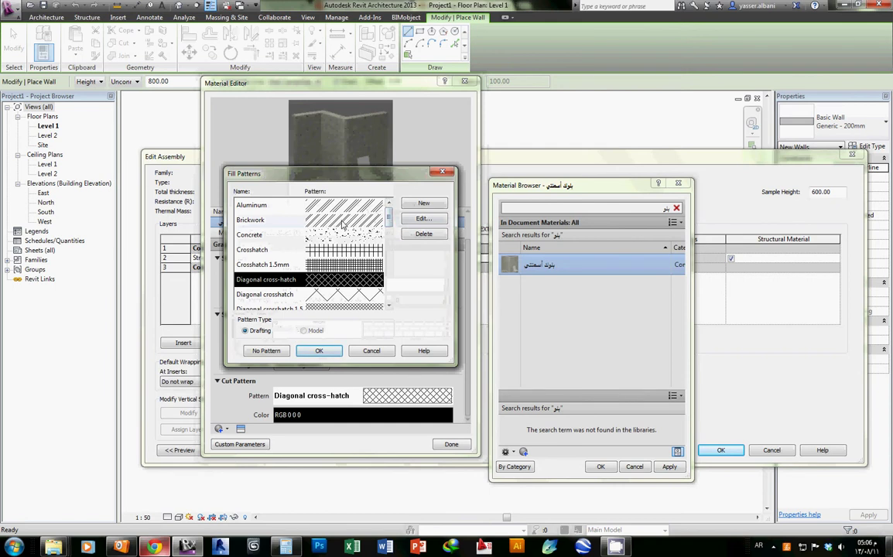
{"action": "left_click", "coordinate": [345, 223]}
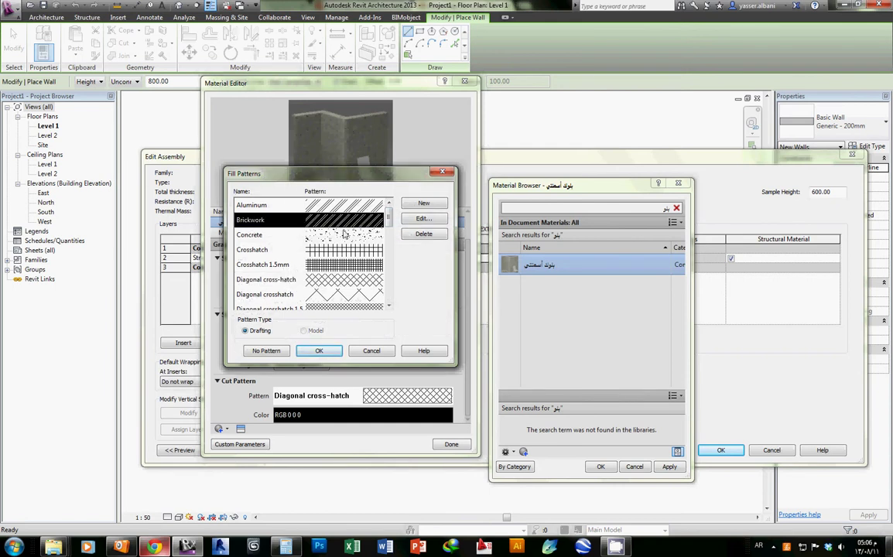
{"action": "left_click", "coordinate": [319, 355]}
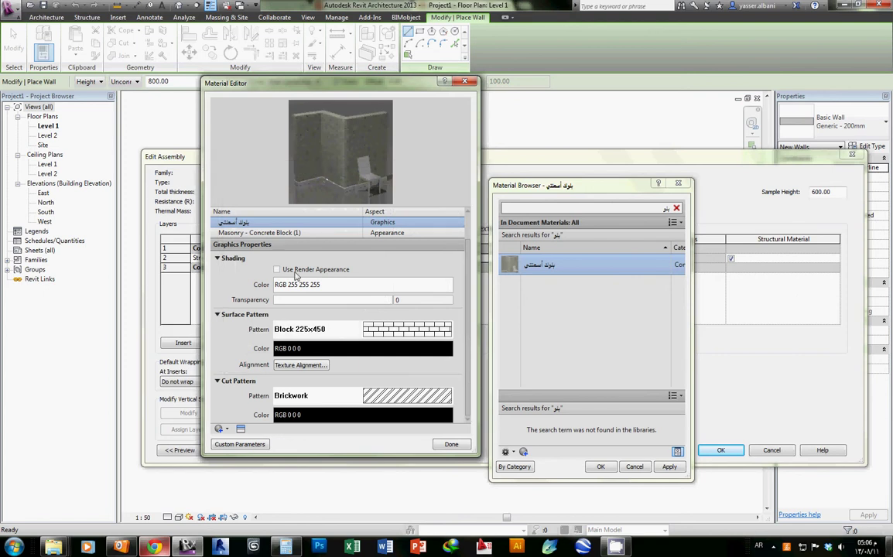
{"action": "left_click", "coordinate": [464, 448]}
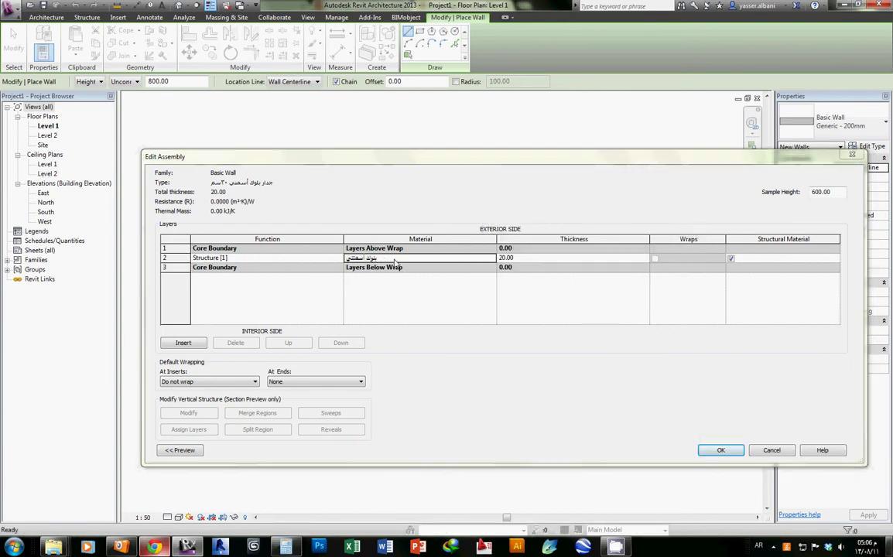
Set the Structure layer's thickness to 15.
{"action": "left_click", "coordinate": [524, 260]}
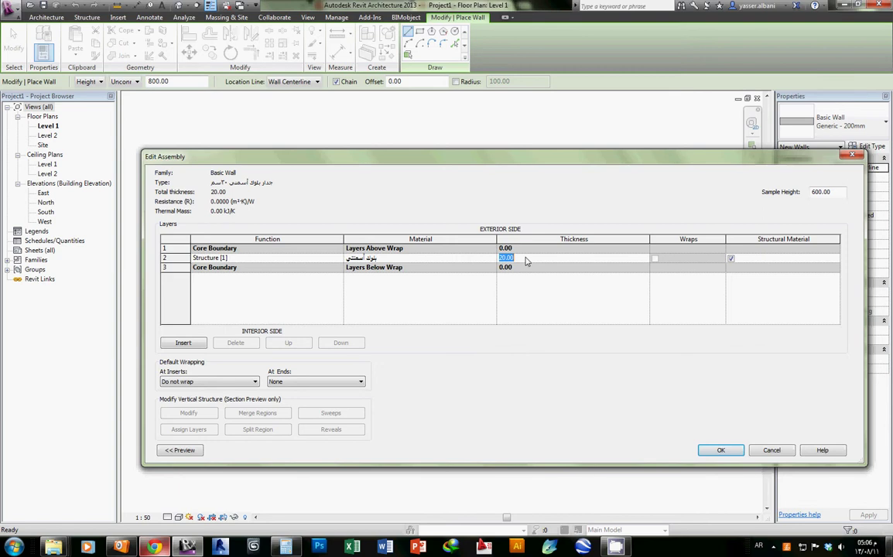
{"action": "type", "text": "15"}
{"action": "left_click", "coordinate": [175, 258]}
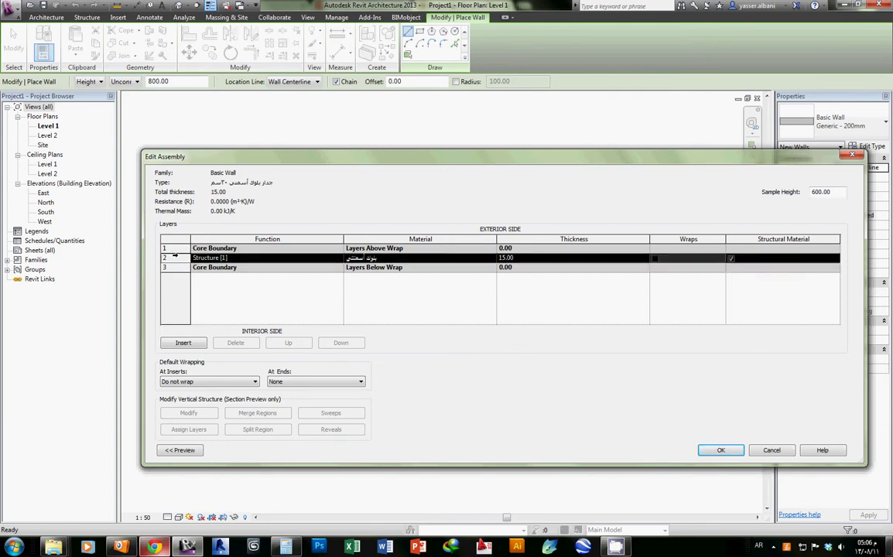
Insert a second Structure layer using the cement-block material, 10 thick.
{"action": "left_click", "coordinate": [183, 343]}
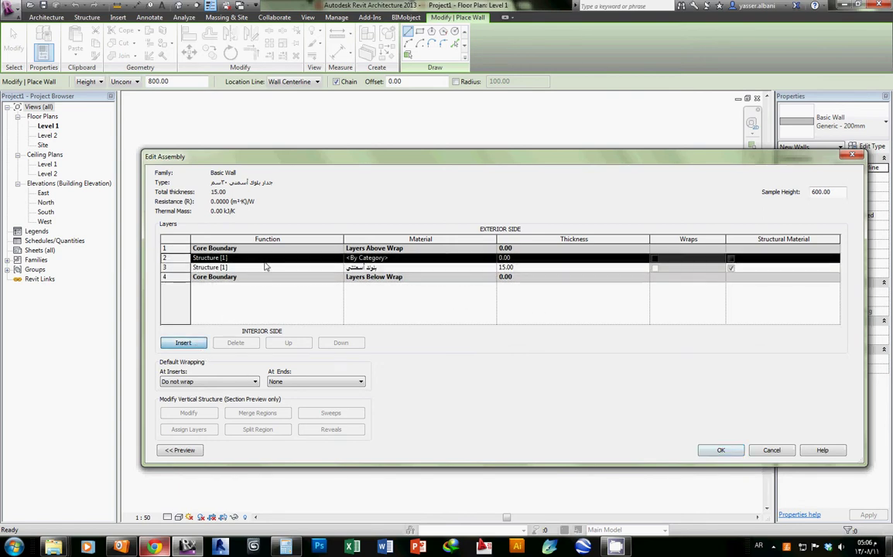
{"action": "left_click", "coordinate": [391, 259]}
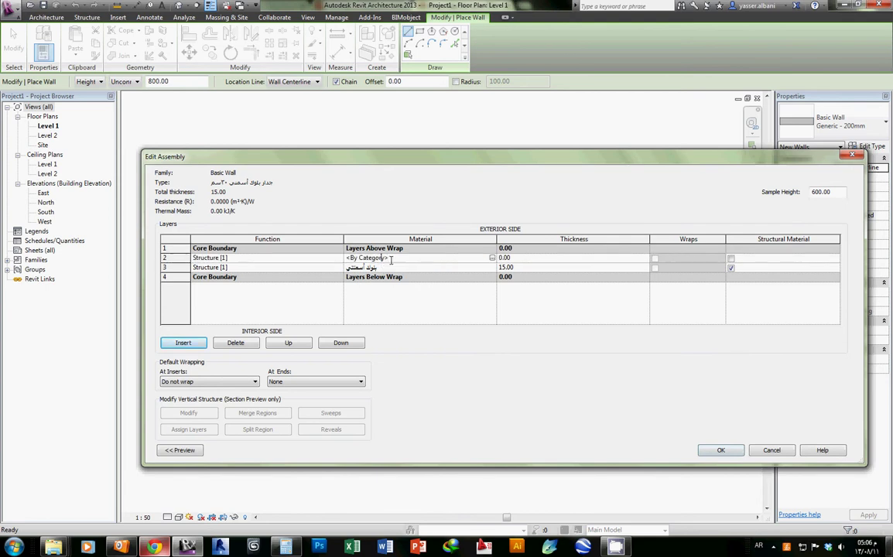
{"action": "left_click", "coordinate": [492, 258]}
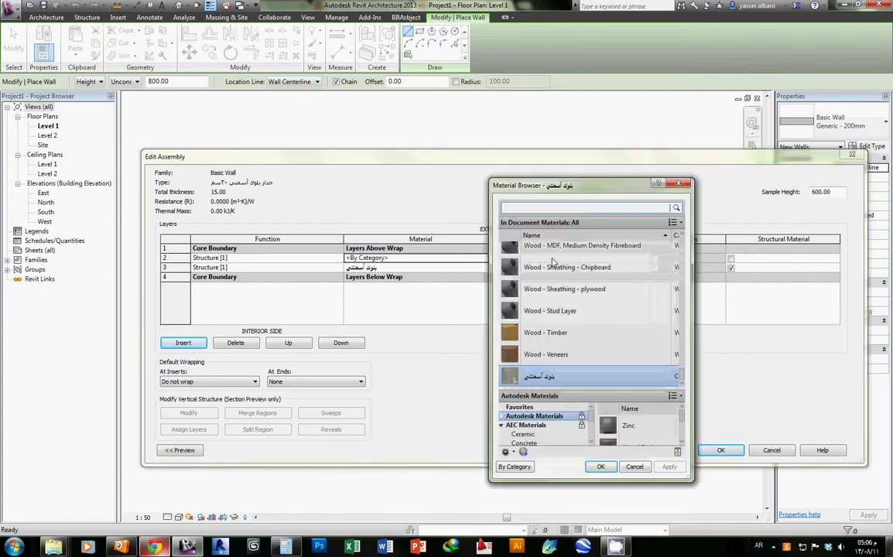
{"action": "double_click", "coordinate": [539, 376]}
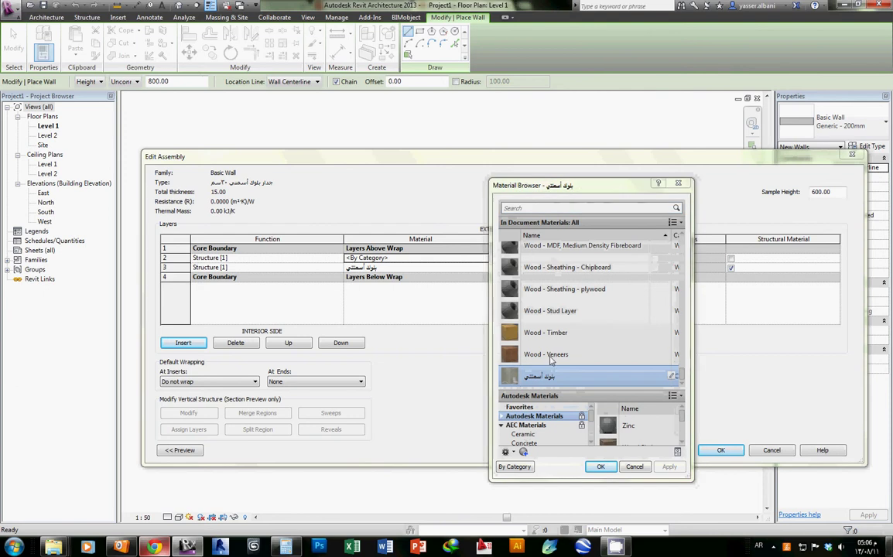
{"action": "left_click", "coordinate": [452, 445]}
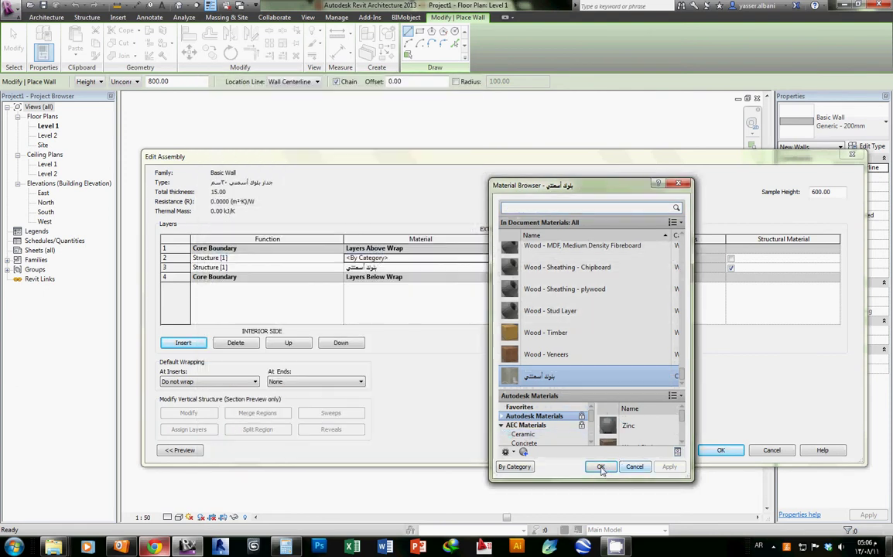
{"action": "left_click", "coordinate": [601, 522]}
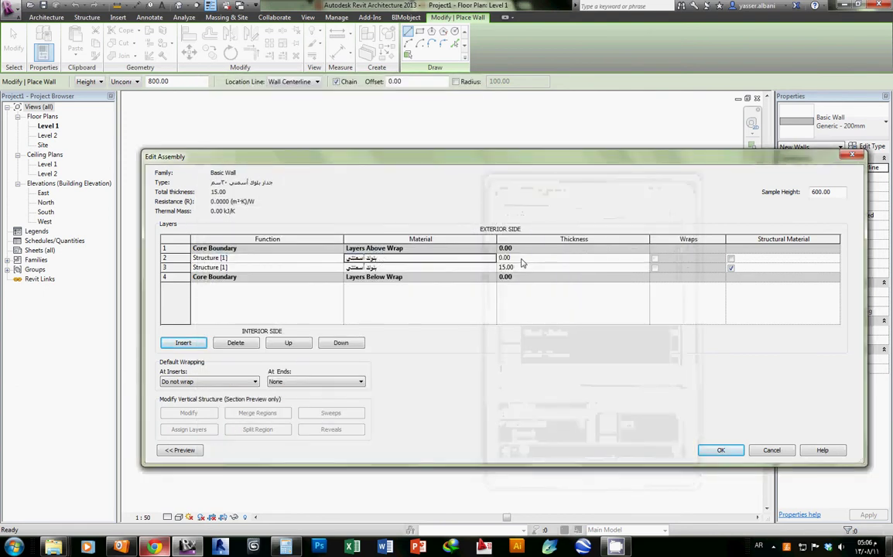
{"action": "left_click", "coordinate": [522, 260]}
{"action": "type", "text": "10"}
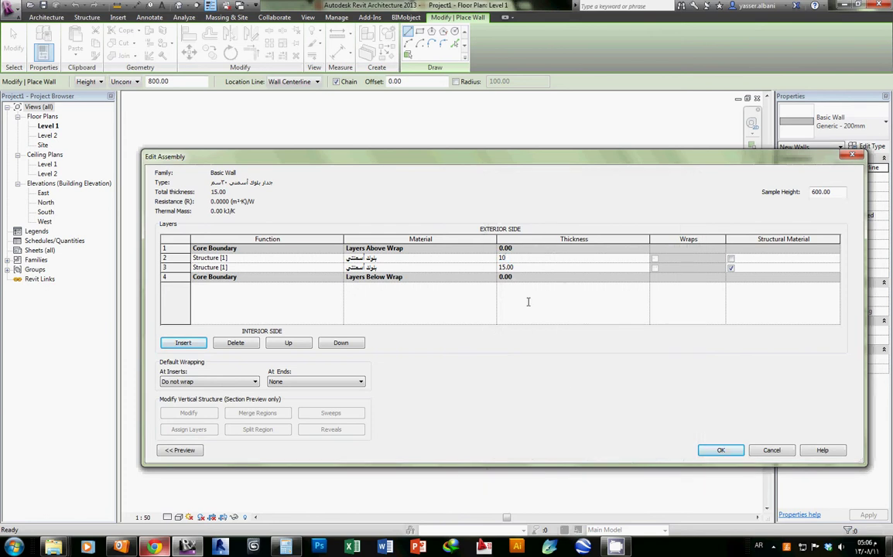
{"action": "left_click", "coordinate": [173, 267]}
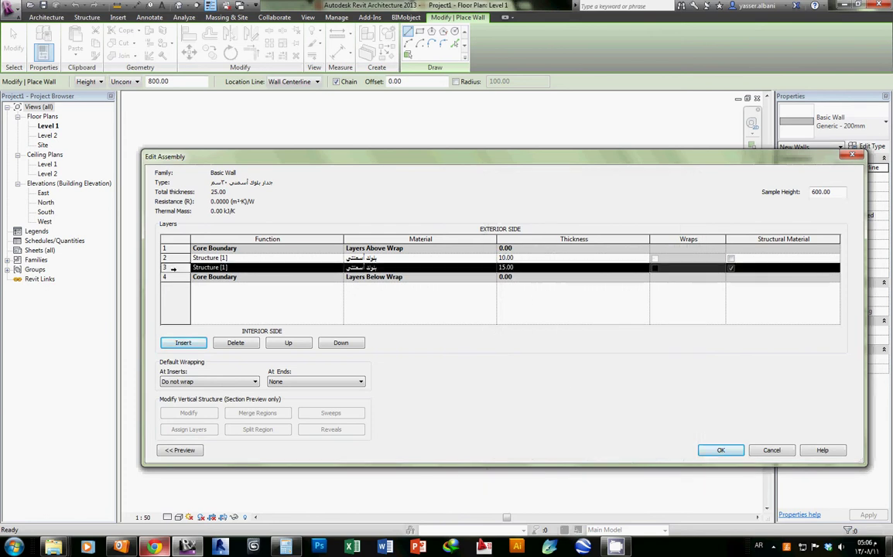
Insert a new layer between the block layers and make it a Thermal/Air Layer.
{"action": "left_click", "coordinate": [181, 346]}
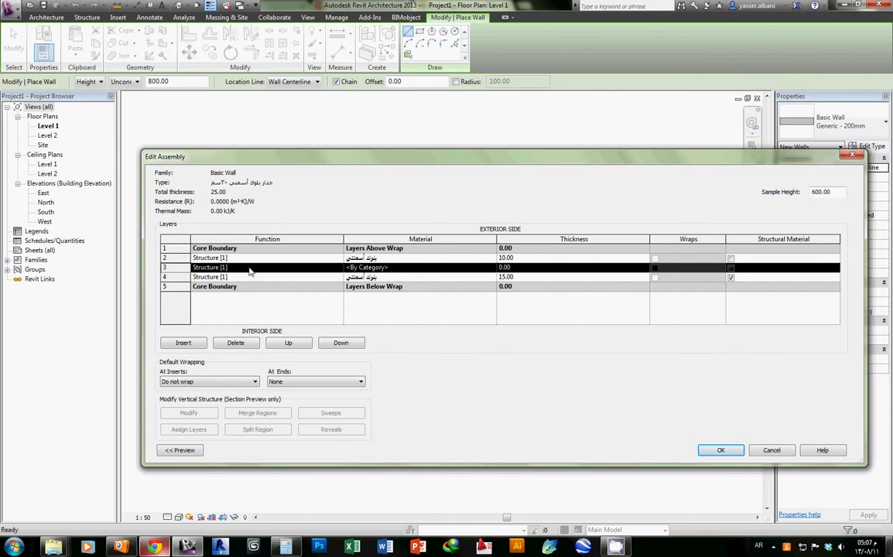
{"action": "left_click", "coordinate": [338, 268]}
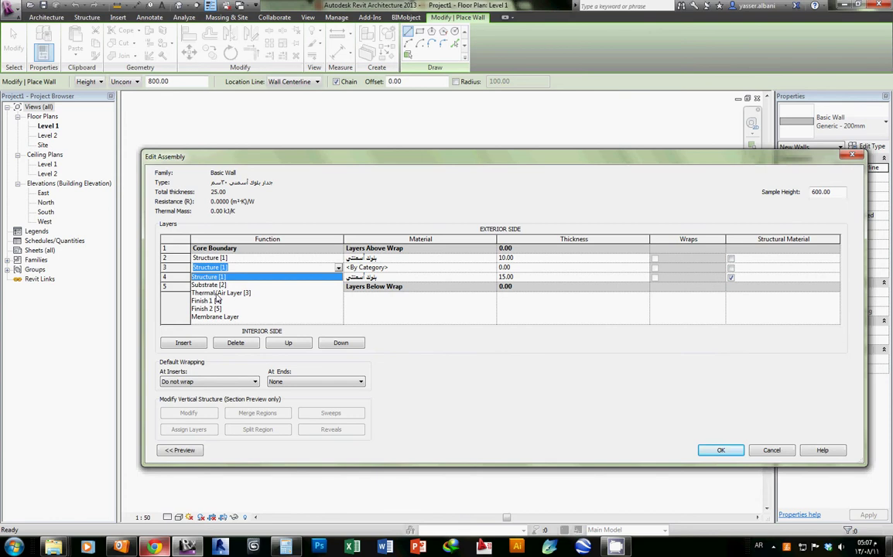
{"action": "left_click", "coordinate": [219, 294]}
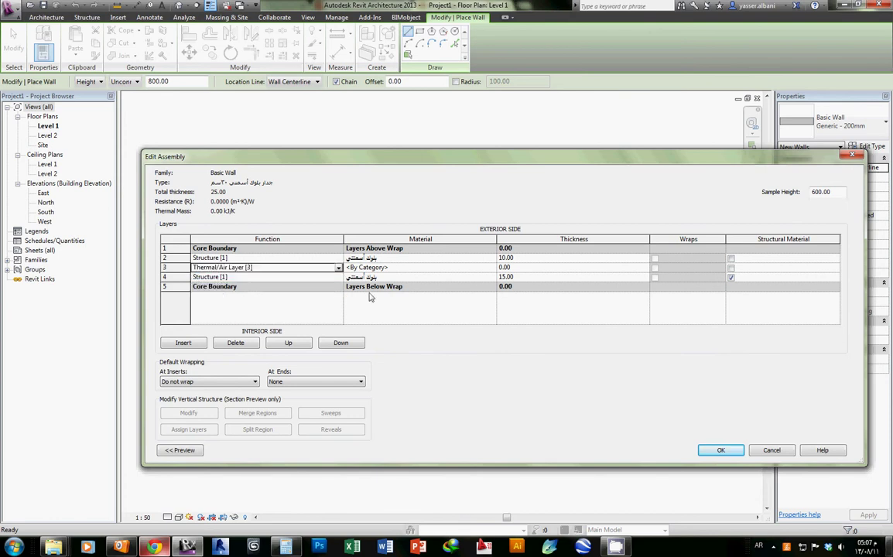
Assign Batt insulation to the thermal layer and give it a thickness of 5.
{"action": "left_click", "coordinate": [489, 270]}
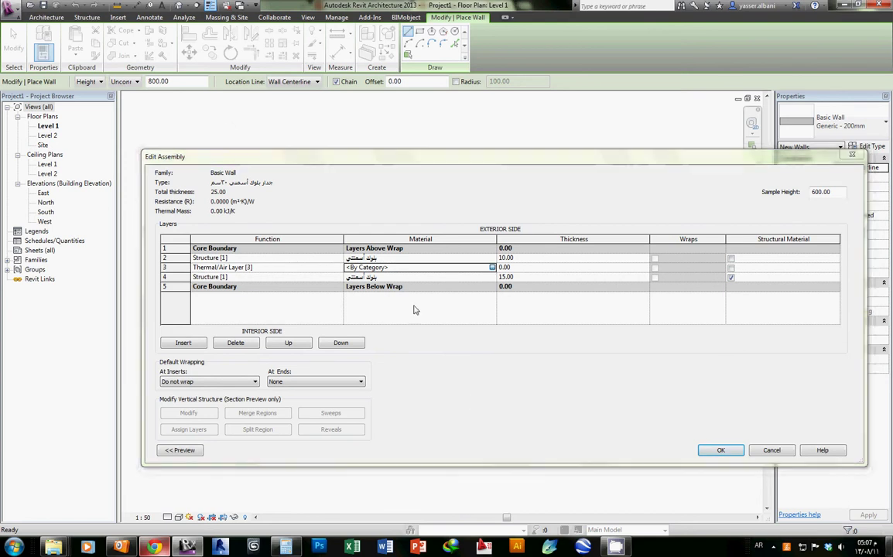
{"action": "left_click", "coordinate": [492, 267]}
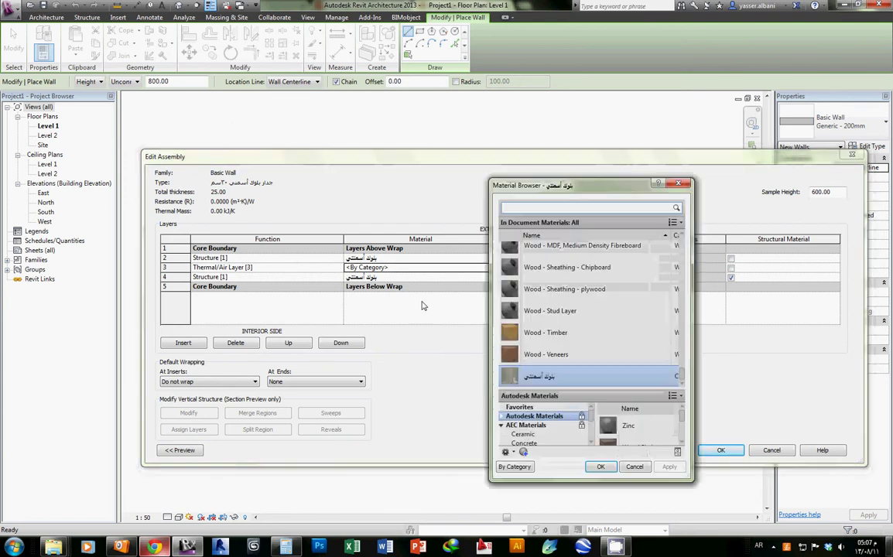
{"action": "left_click", "coordinate": [566, 211]}
{"action": "type", "text": "هش"}
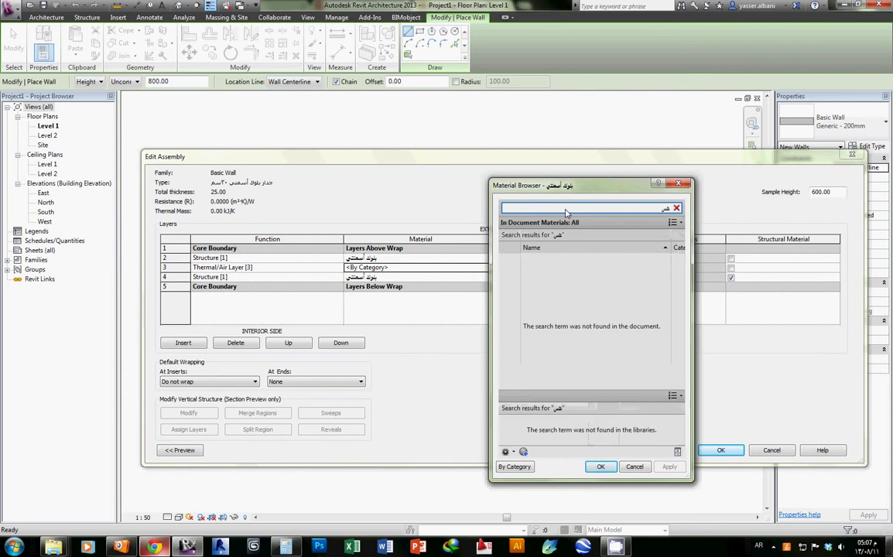
{"action": "key", "text": "BackSpace"}
{"action": "key", "text": "BackSpace"}
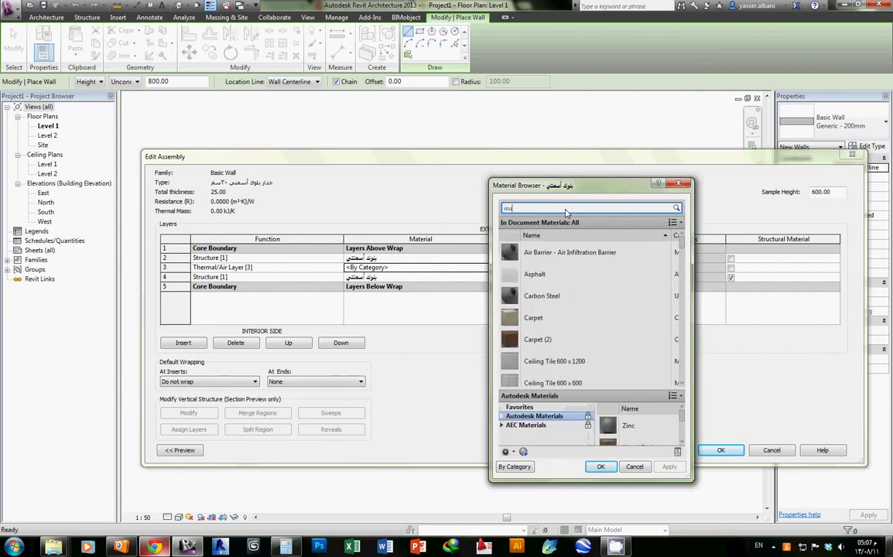
{"action": "type", "text": "l"}
{"action": "left_click_drag", "start_coordinate": [566, 209], "coordinate": [493, 209]}
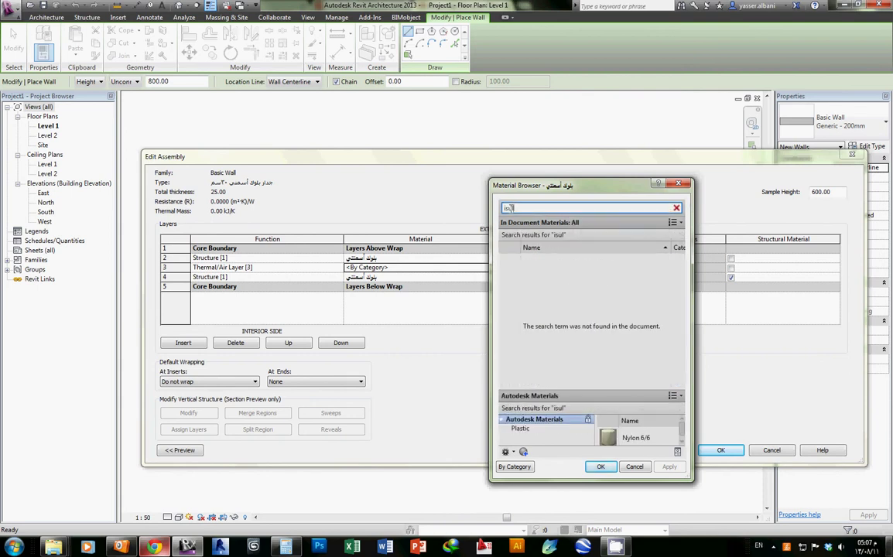
{"action": "type", "text": "i"}
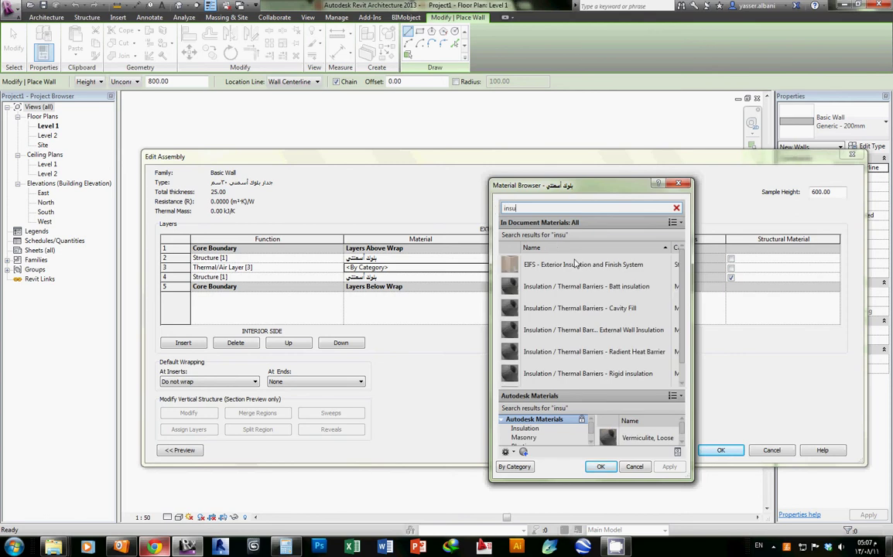
{"action": "left_click", "coordinate": [591, 293]}
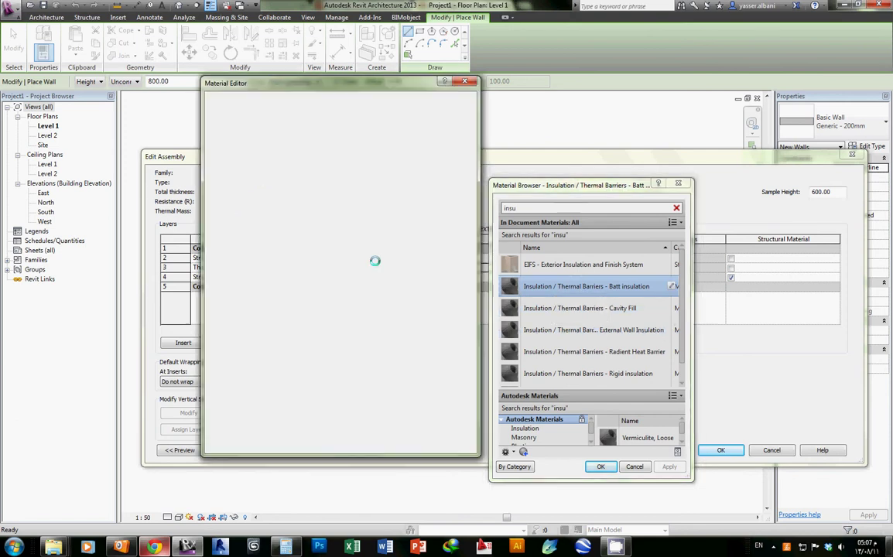
{"action": "left_click", "coordinate": [601, 467]}
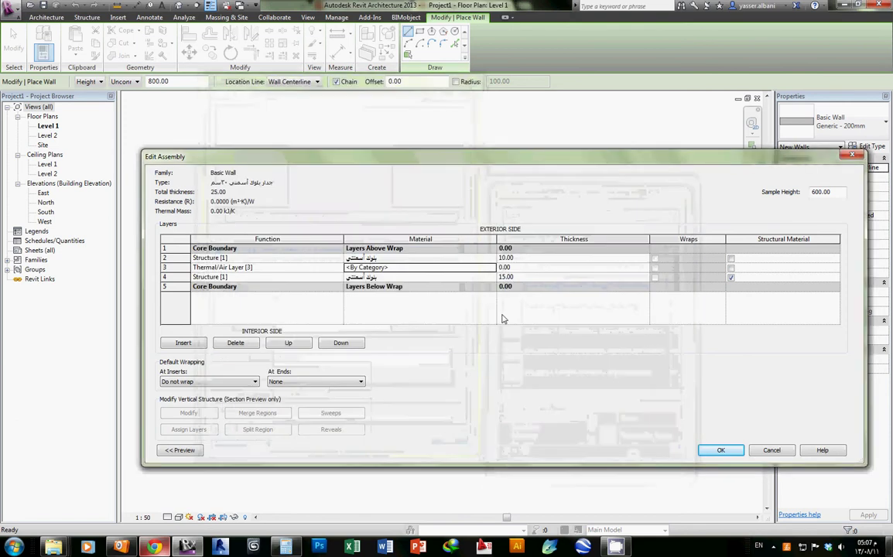
{"action": "left_click", "coordinate": [528, 268]}
{"action": "type", "text": "5"}
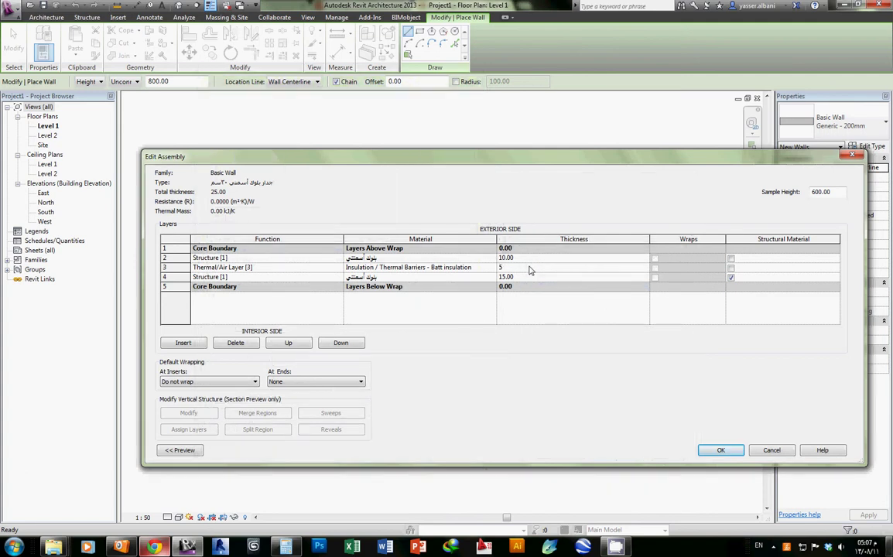
Add a new top layer above the core boundary with function Finish 1 [4].
{"action": "left_click", "coordinate": [174, 249]}
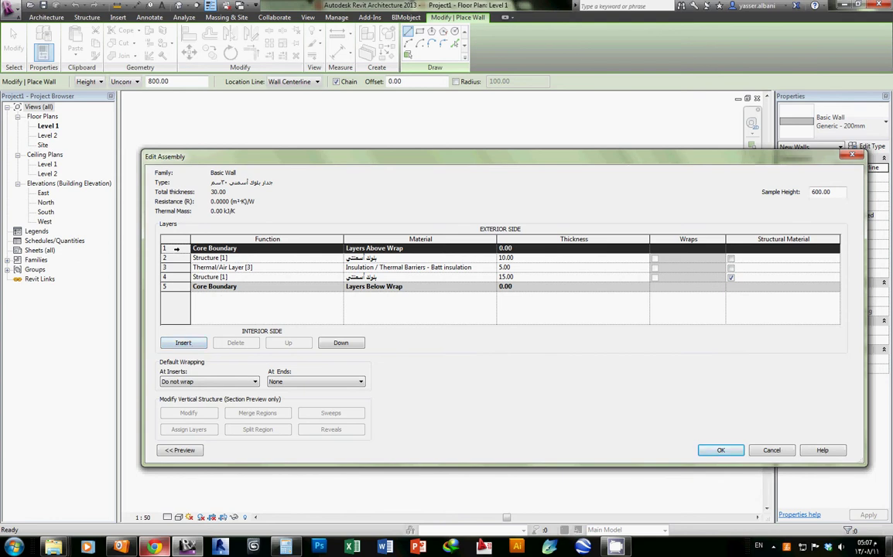
{"action": "left_click", "coordinate": [184, 346]}
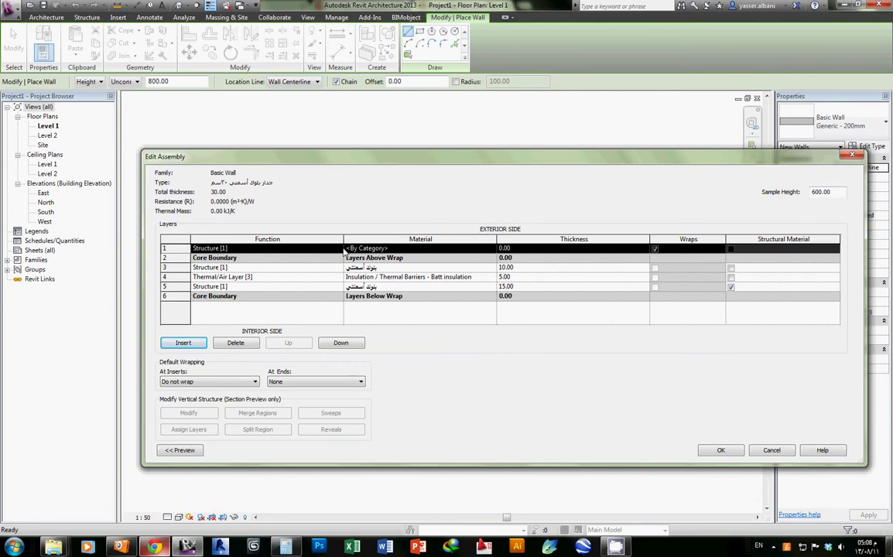
{"action": "left_click", "coordinate": [338, 250]}
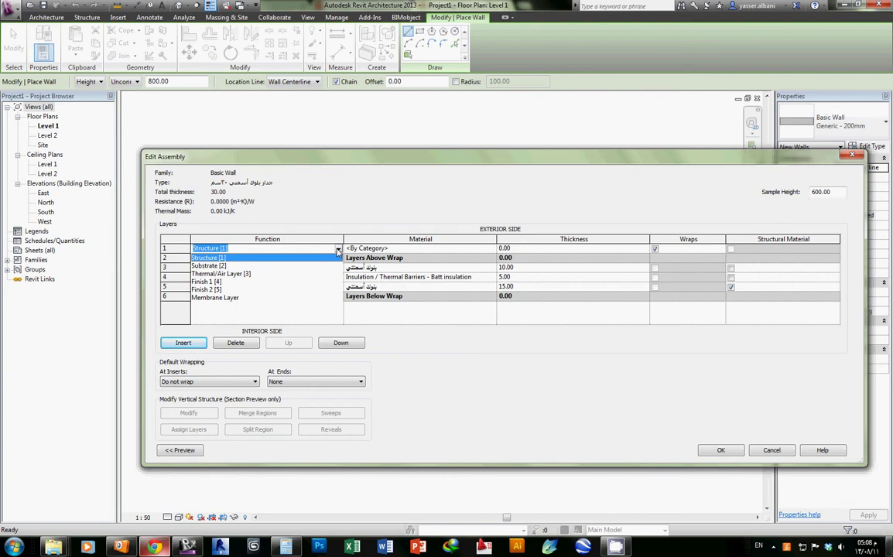
{"action": "left_click", "coordinate": [213, 282]}
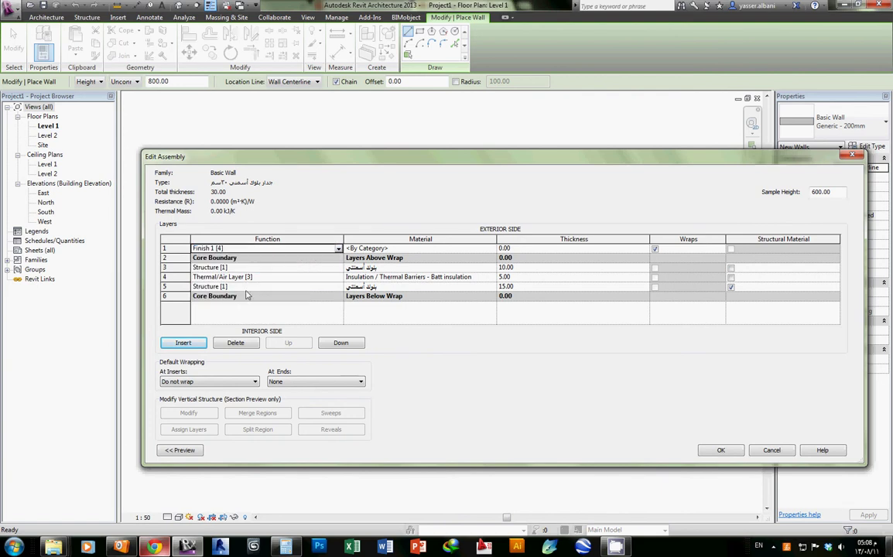
{"action": "left_click", "coordinate": [494, 248]}
Search the Material Browser for Plasterboard and duplicate it.
{"action": "left_click", "coordinate": [493, 248]}
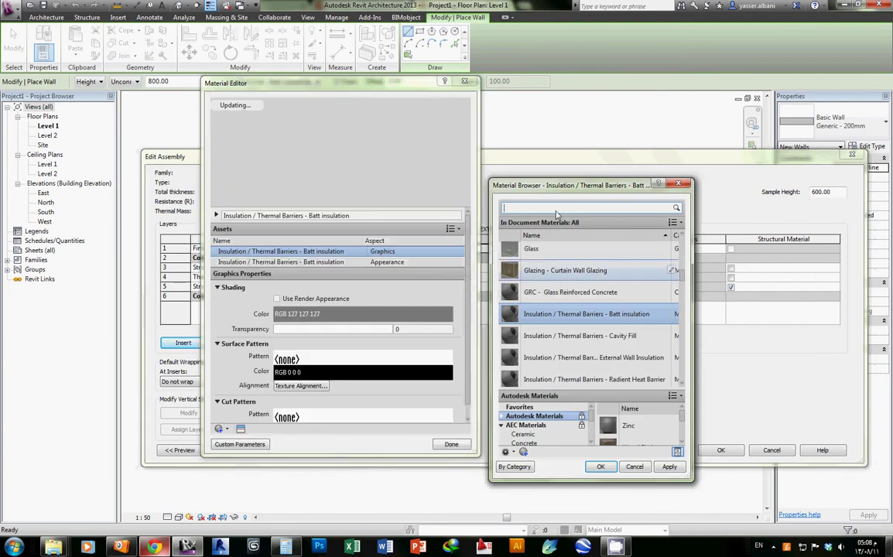
{"action": "left_click", "coordinate": [530, 206]}
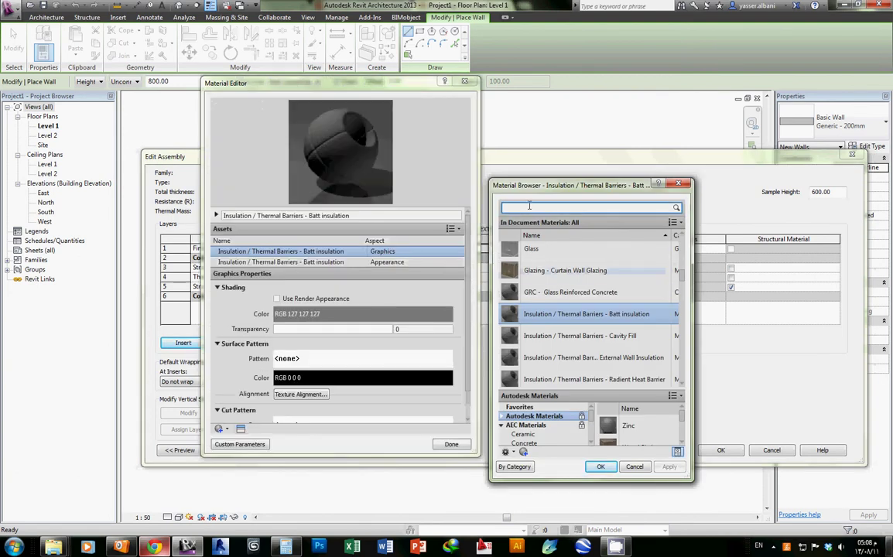
{"action": "type", "text": "plaster"}
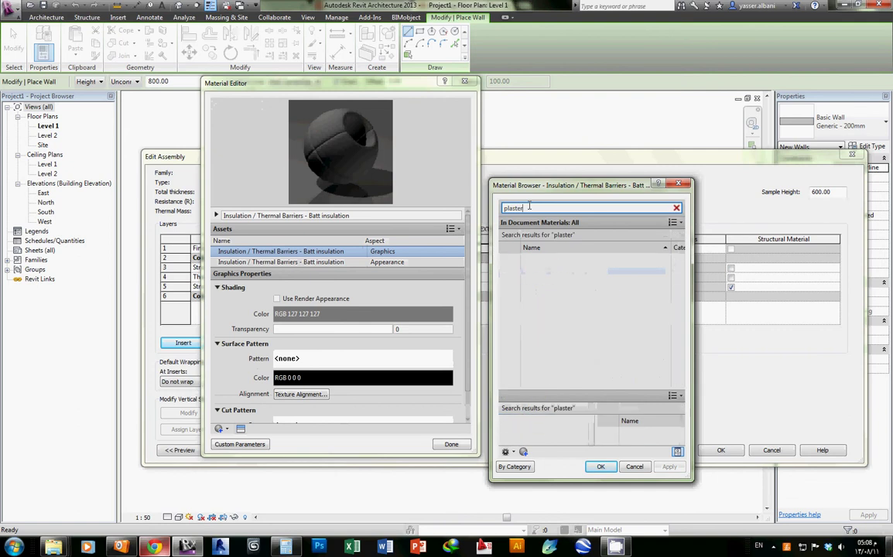
{"action": "left_click", "coordinate": [550, 266]}
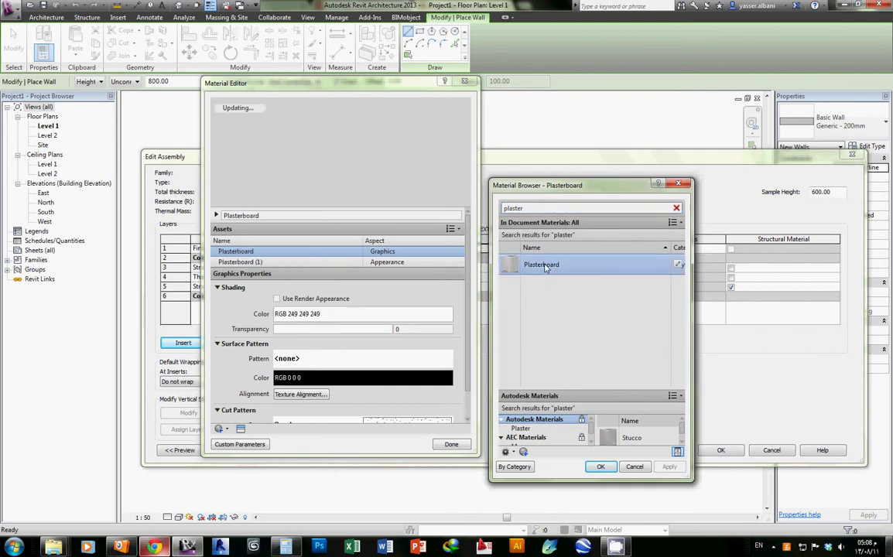
{"action": "right_click", "coordinate": [546, 266]}
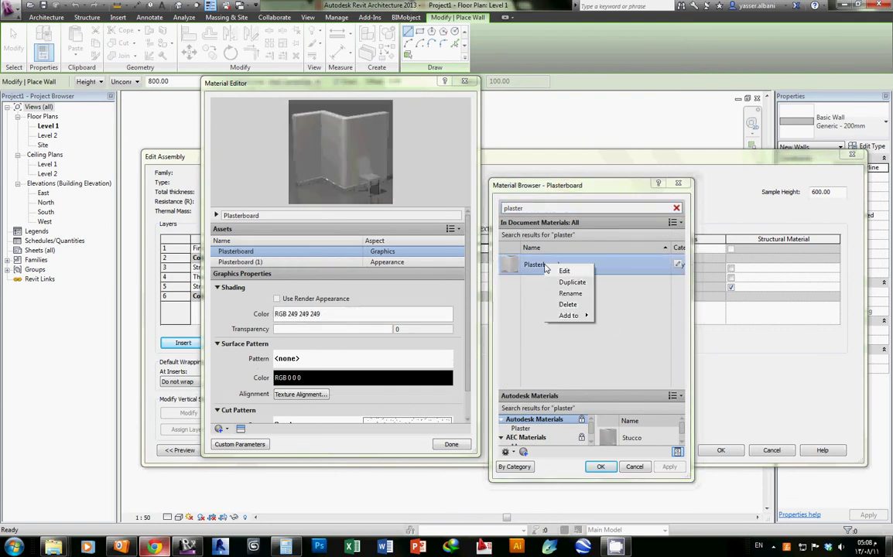
{"action": "left_click", "coordinate": [573, 282]}
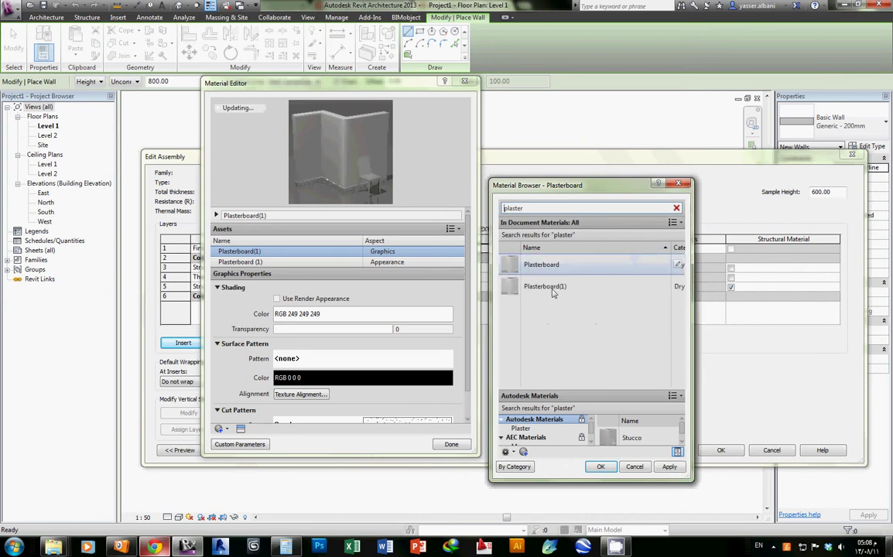
Rename the Plasterboard(1) copy with an Arabic cement-plaster name and select it.
{"action": "left_click", "coordinate": [546, 287]}
{"action": "right_click", "coordinate": [557, 288]}
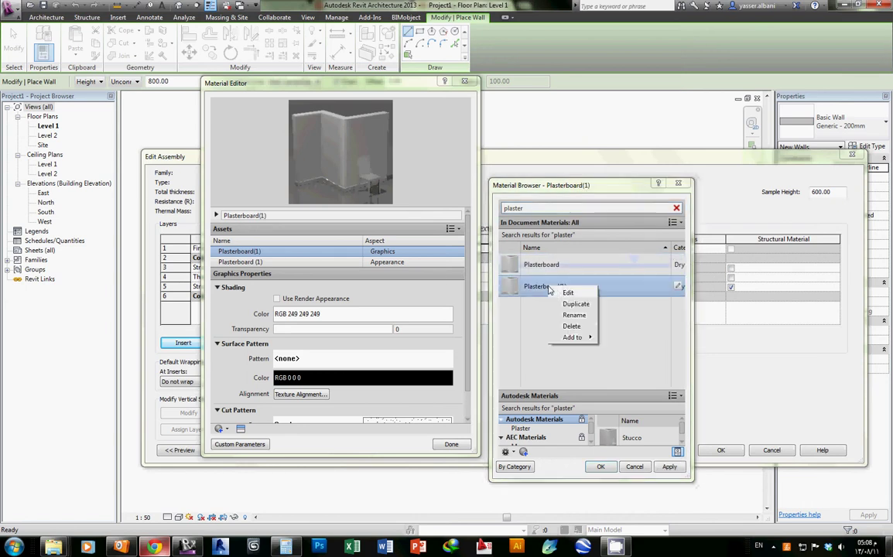
{"action": "left_click", "coordinate": [581, 315]}
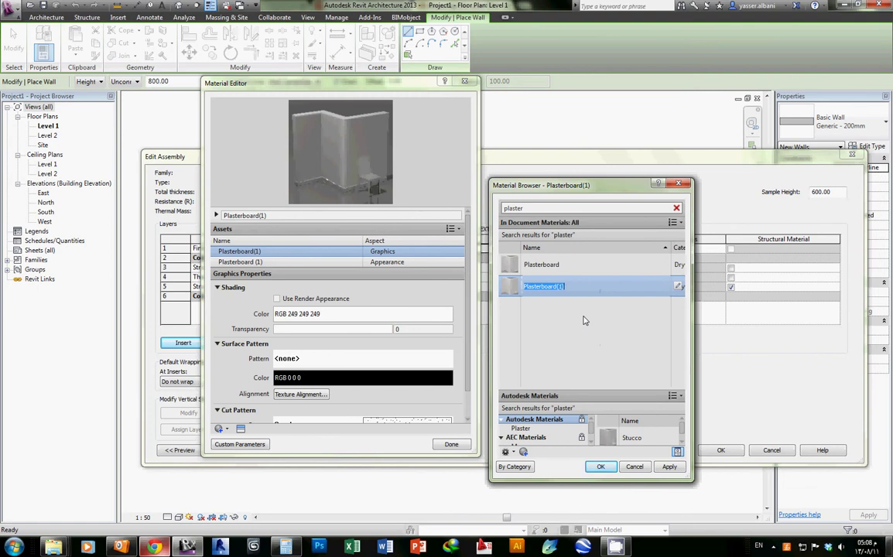
{"action": "key", "text": "alt+shift"}
{"action": "type", "text": "لياسة اسمنتية"}
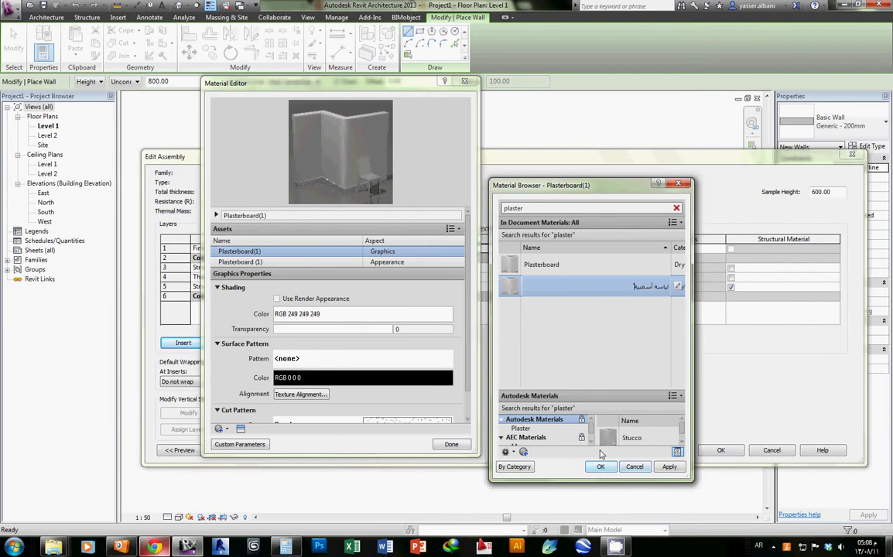
{"action": "key", "text": "Return"}
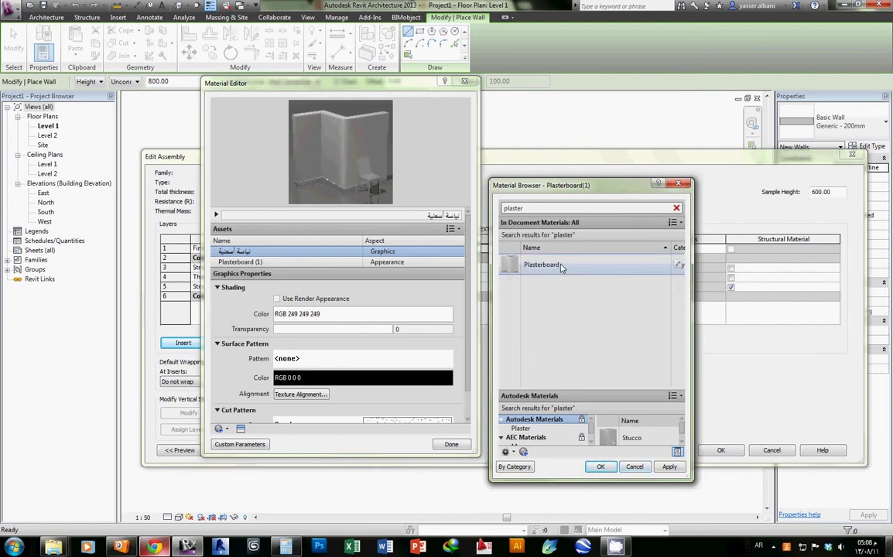
{"action": "double_click", "coordinate": [534, 209]}
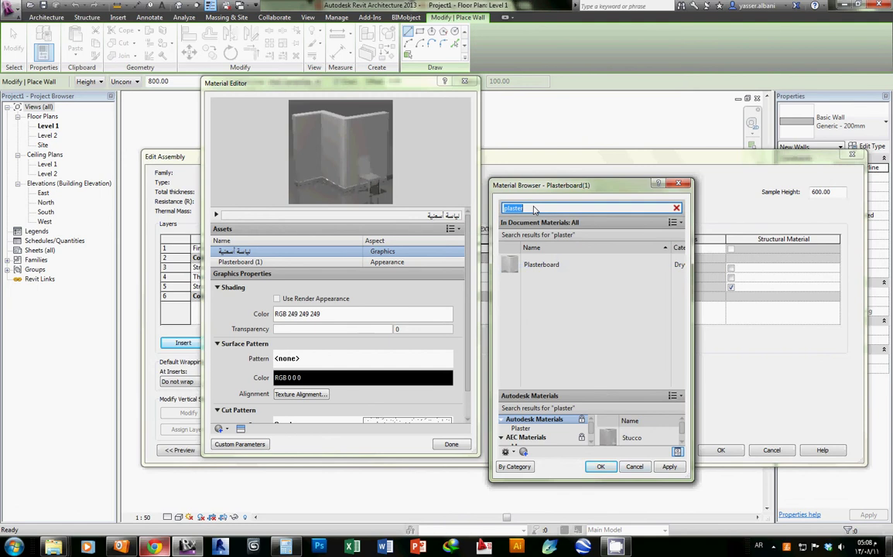
{"action": "type", "text": "لياس"}
{"action": "left_click", "coordinate": [551, 266]}
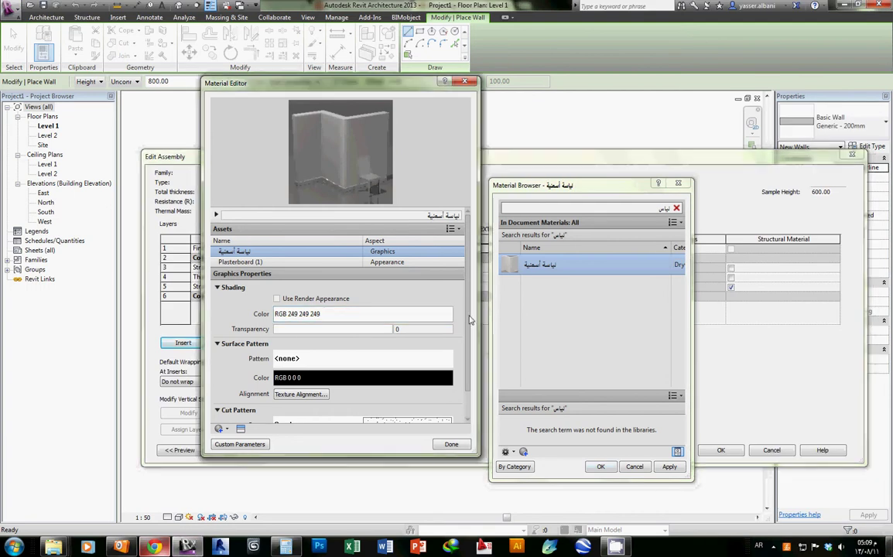
Set the plaster material's cut pattern to No Pattern and close the Material Editor.
{"action": "scroll", "coordinate": [403, 325], "scroll_direction": "down", "scroll_amount": 3}
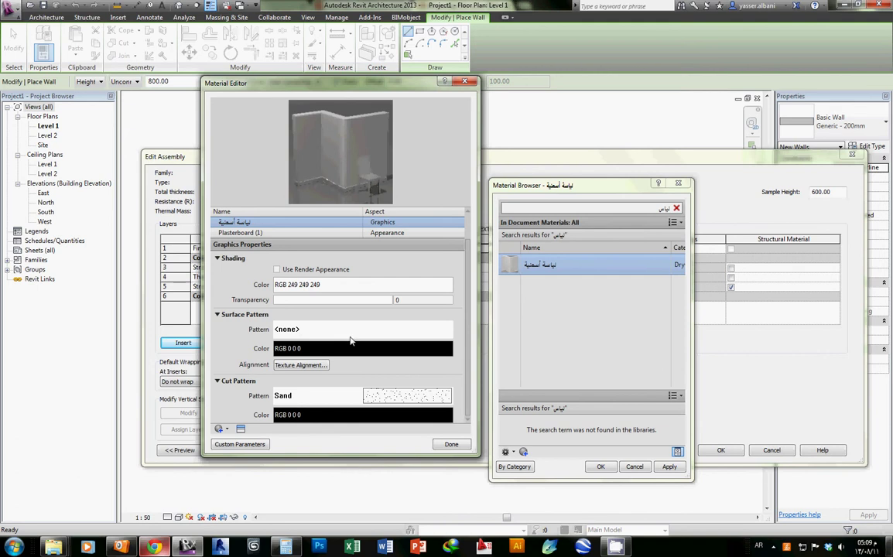
{"action": "left_click", "coordinate": [401, 397]}
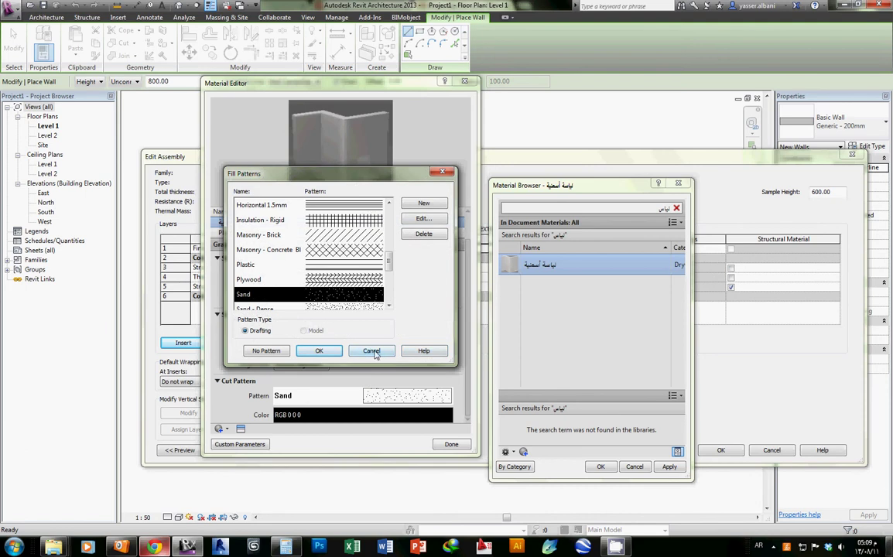
{"action": "left_click", "coordinate": [261, 351]}
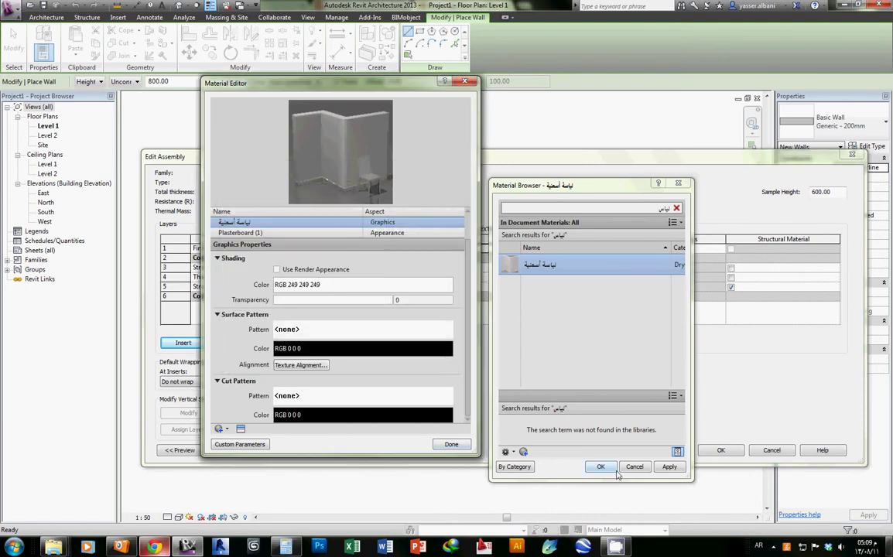
{"action": "left_click", "coordinate": [453, 446]}
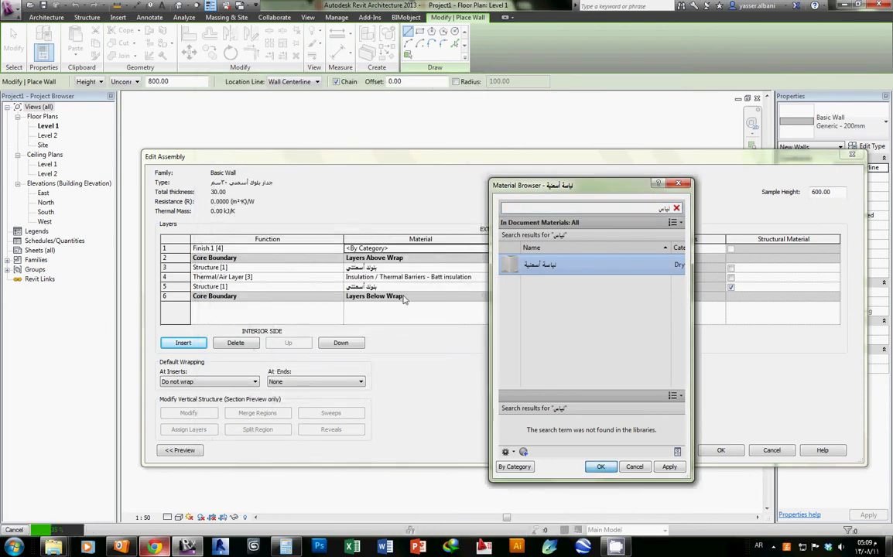
Keep the chosen material on the top finish layer and set its thickness to 2.
{"action": "key", "text": "Return"}
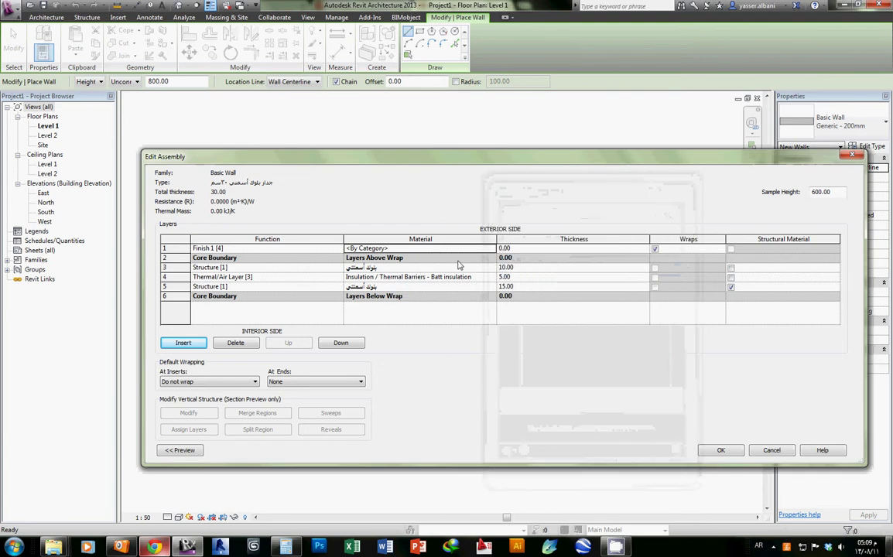
{"action": "left_click", "coordinate": [523, 248]}
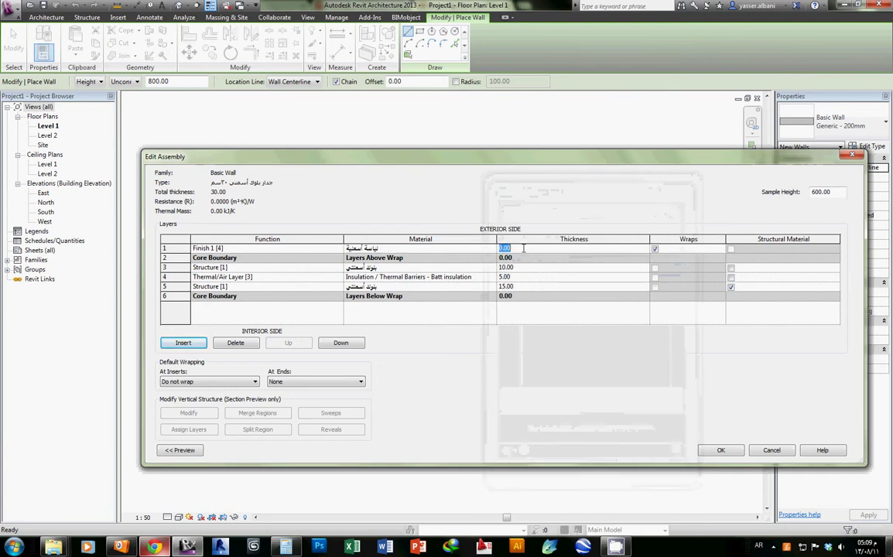
{"action": "type", "text": "2"}
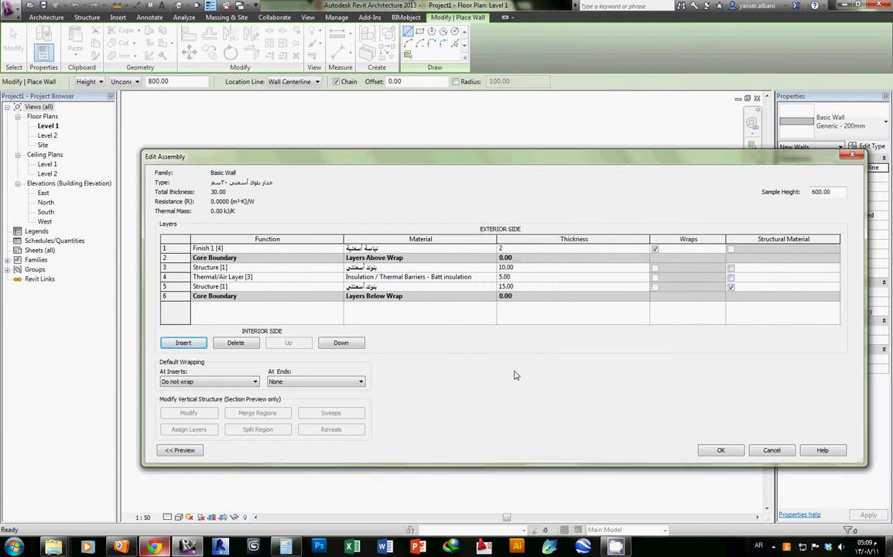
{"action": "left_click", "coordinate": [165, 309]}
Add a new layer below the lower core boundary and make its function Finish 2.
{"action": "left_click", "coordinate": [178, 295]}
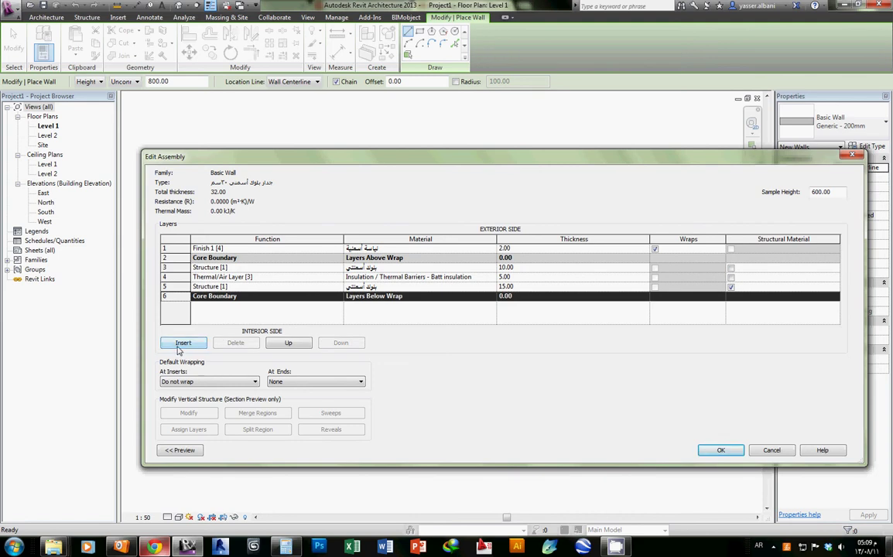
{"action": "left_click", "coordinate": [186, 343]}
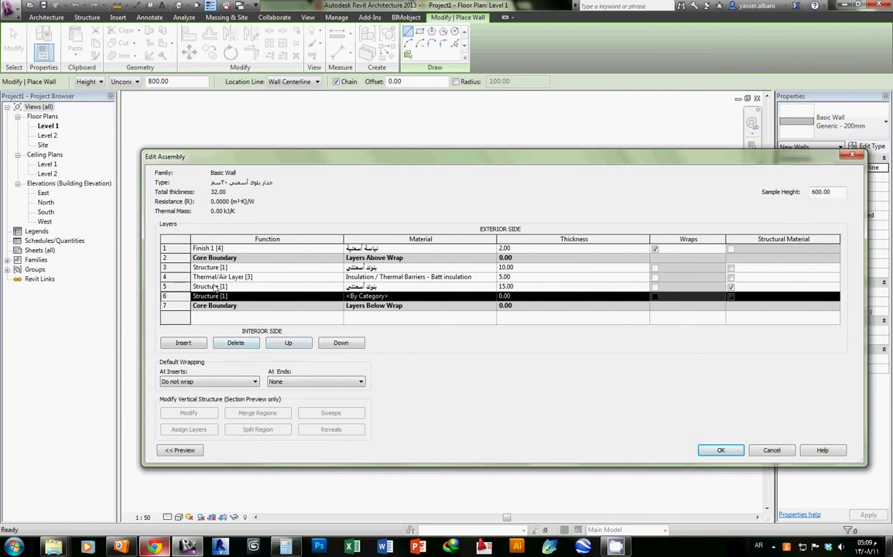
{"action": "left_click", "coordinate": [341, 345]}
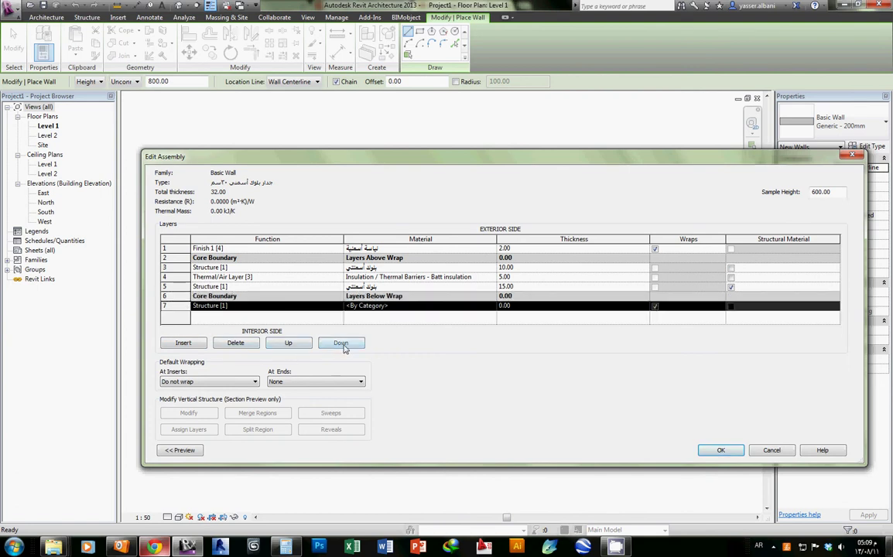
{"action": "left_click", "coordinate": [338, 306]}
{"action": "left_click", "coordinate": [340, 308]}
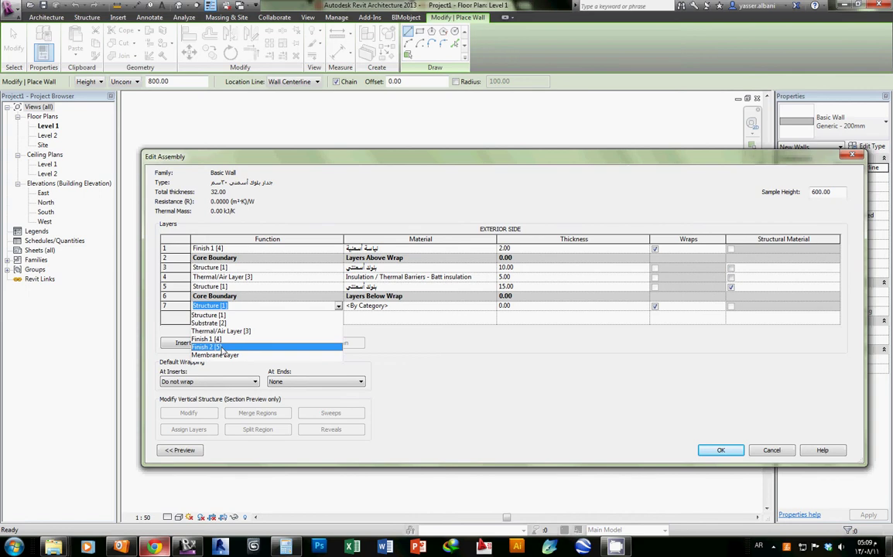
{"action": "left_click", "coordinate": [220, 350]}
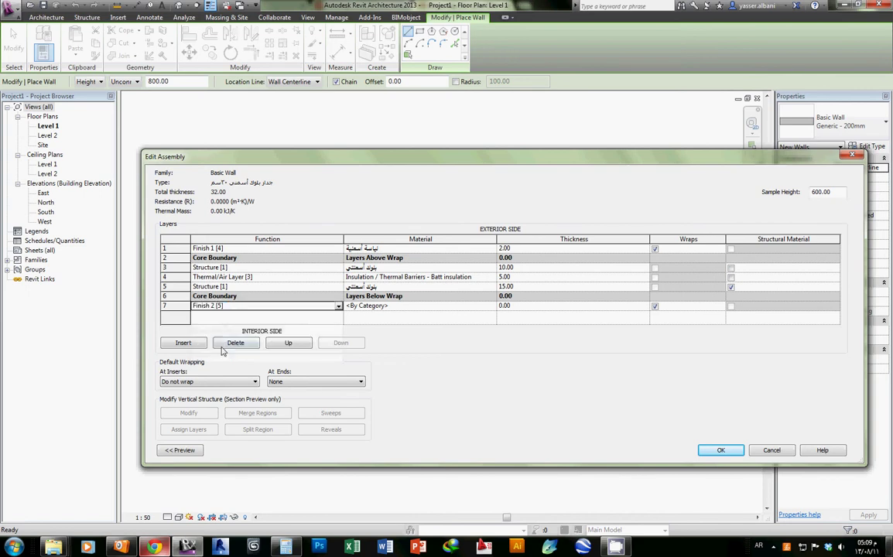
Give the Finish 2 layer cement plaster at 2.00 thickness, bringing the wall to 34.00.
{"action": "left_click", "coordinate": [392, 248]}
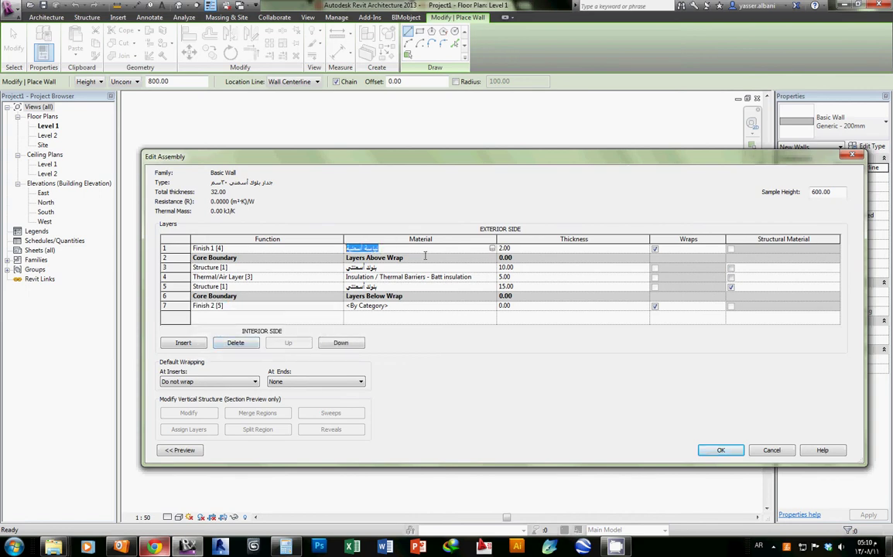
{"action": "left_click", "coordinate": [486, 307]}
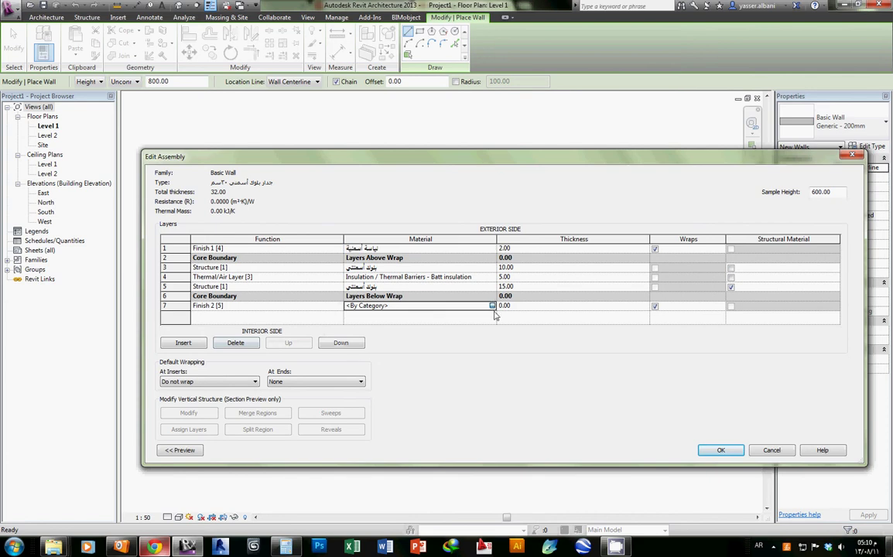
{"action": "double_click", "coordinate": [384, 248]}
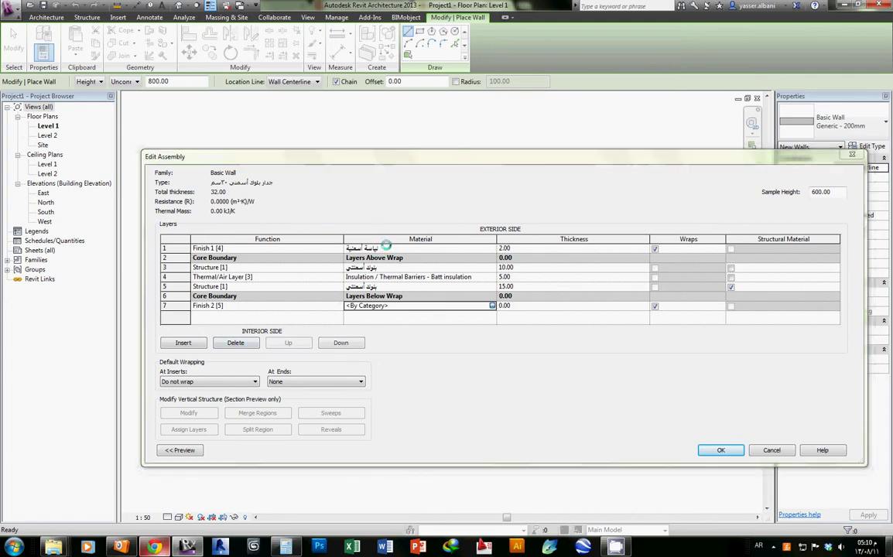
{"action": "key", "text": "Return"}
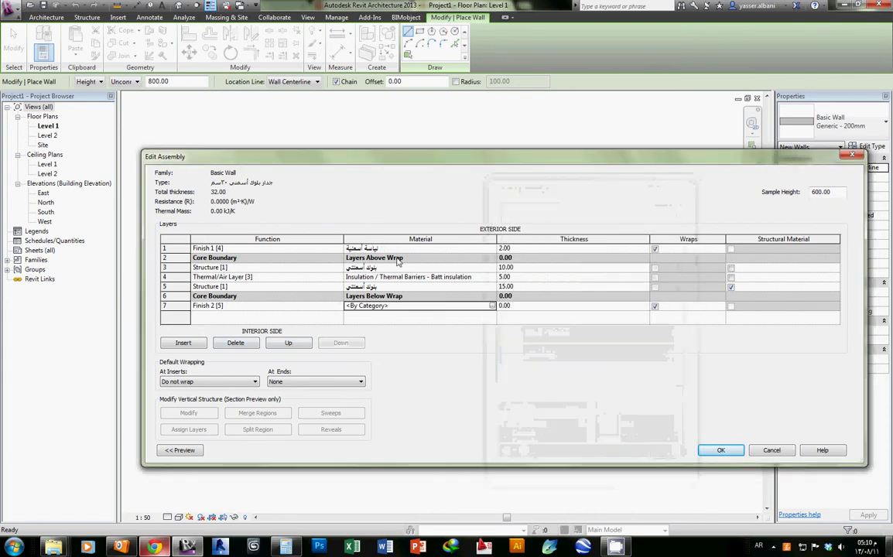
{"action": "left_click", "coordinate": [403, 306]}
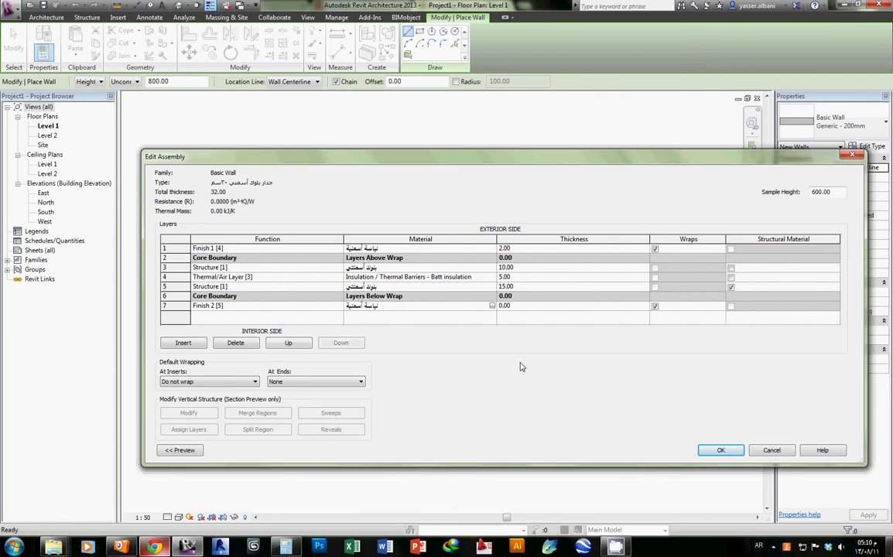
{"action": "left_click", "coordinate": [527, 306]}
{"action": "type", "text": "2"}
{"action": "key", "text": "Return"}
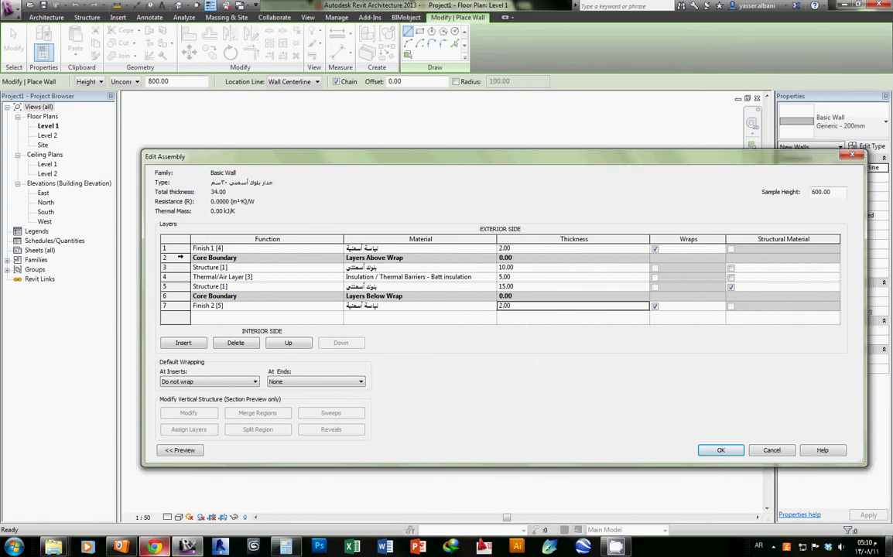
Add a Membrane Layer with Paint material on the wall's exterior face.
{"action": "left_click", "coordinate": [164, 248]}
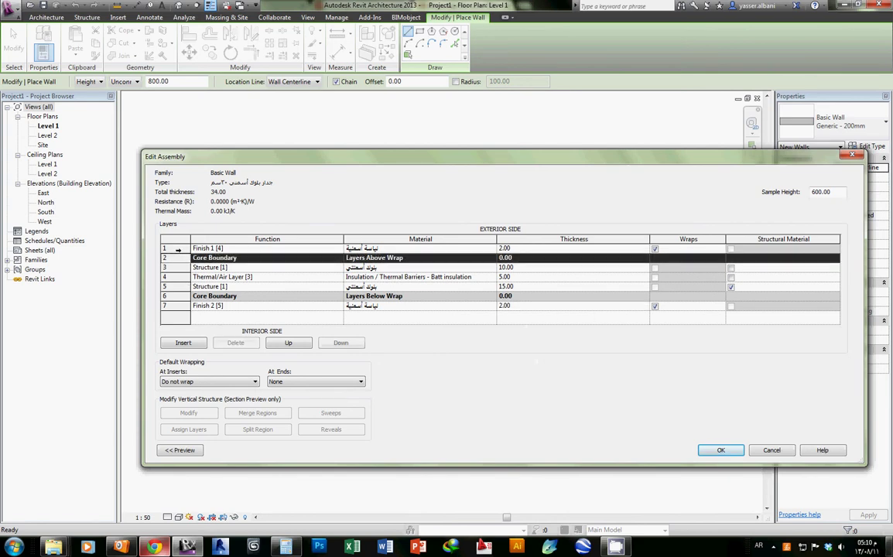
{"action": "left_click", "coordinate": [183, 343]}
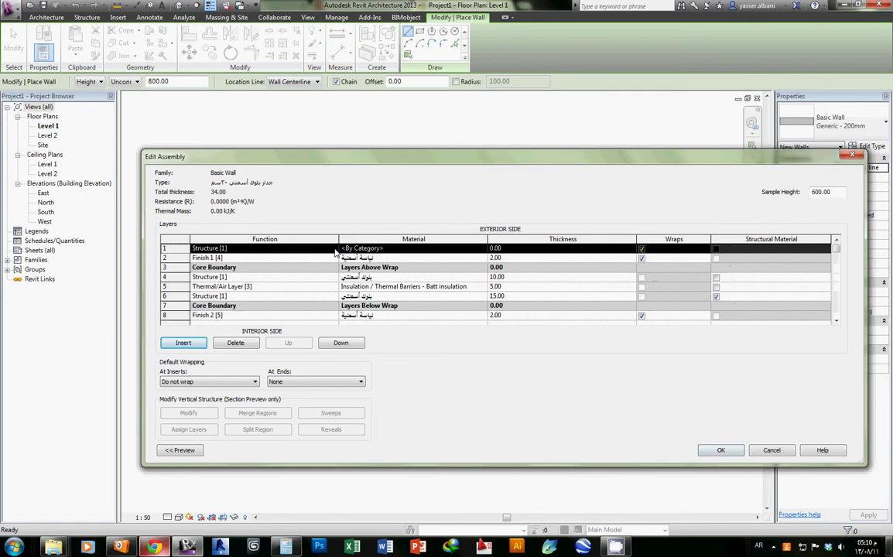
{"action": "left_click", "coordinate": [335, 253]}
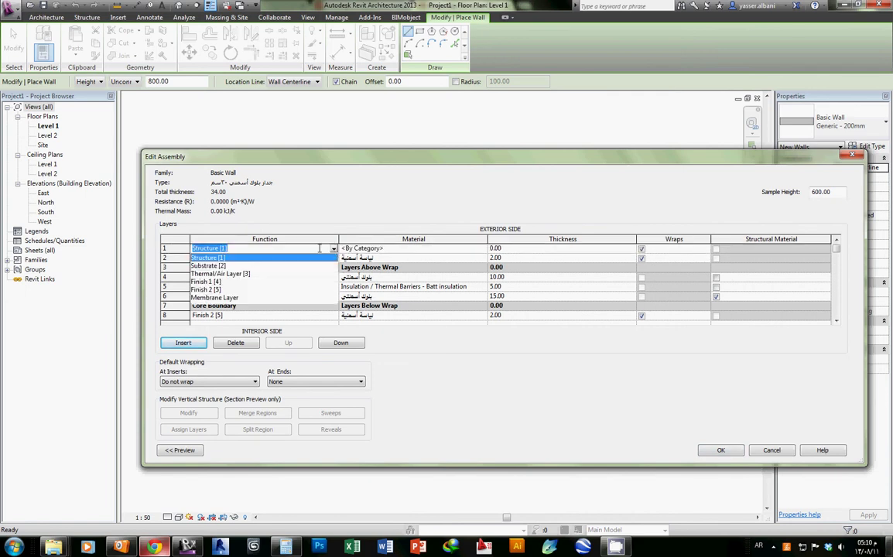
{"action": "left_click", "coordinate": [228, 299]}
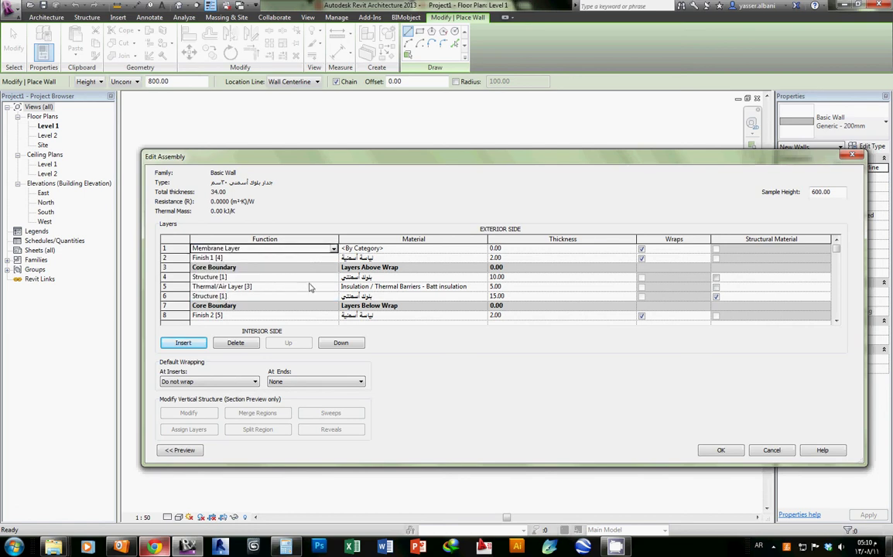
{"action": "left_click", "coordinate": [486, 250]}
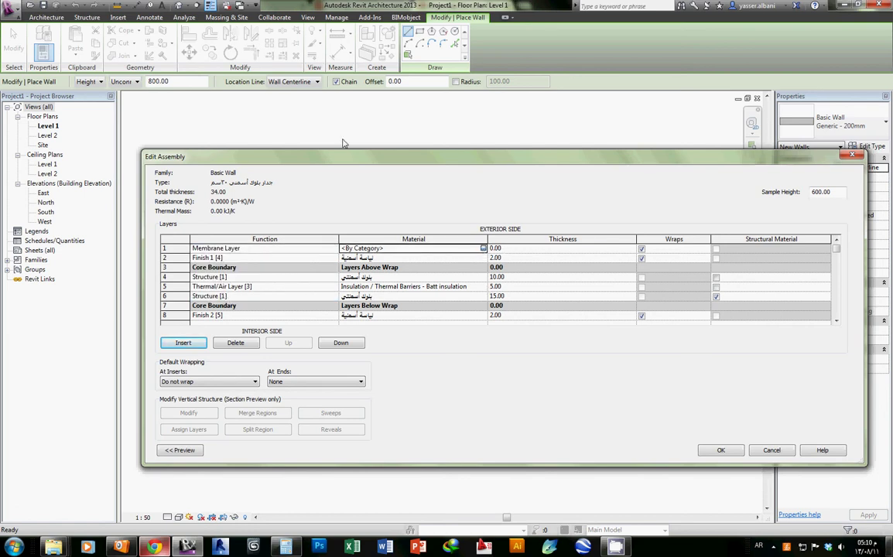
{"action": "left_click", "coordinate": [182, 107]}
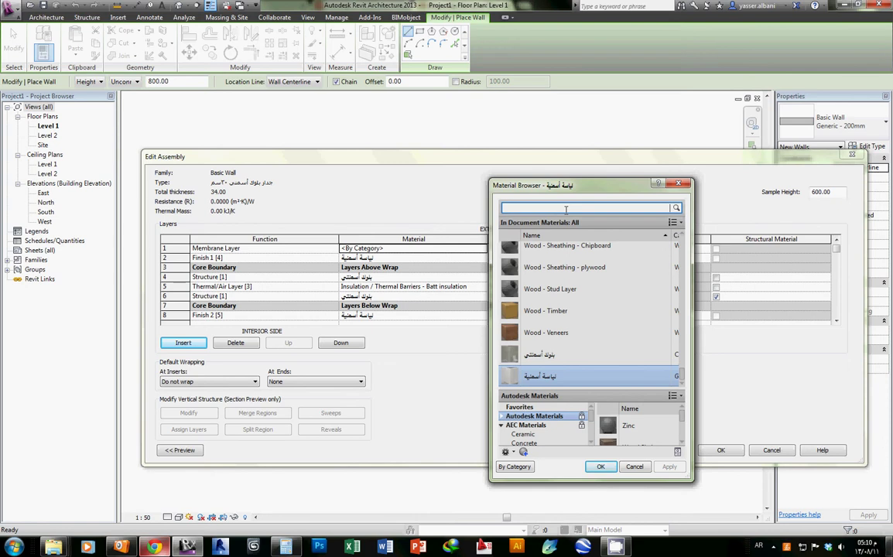
{"action": "type", "text": "حجهىف"}
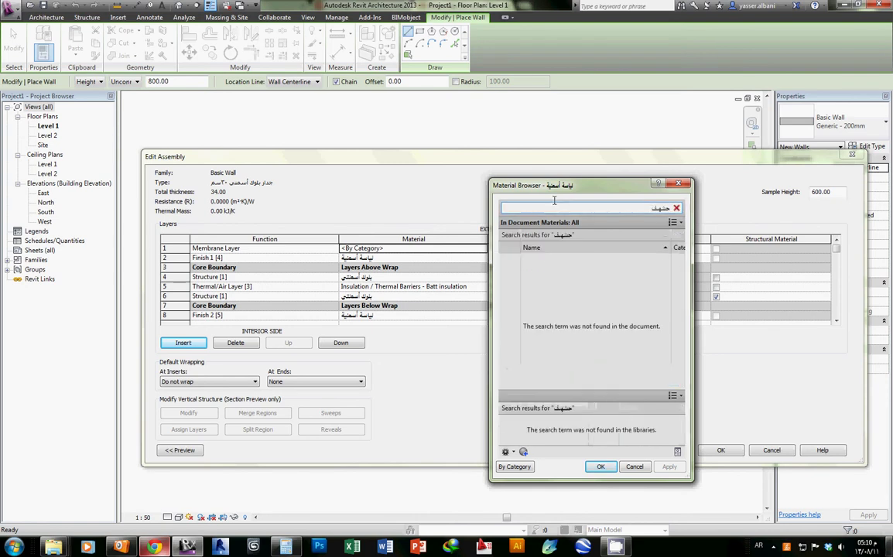
{"action": "double_click", "coordinate": [642, 207]}
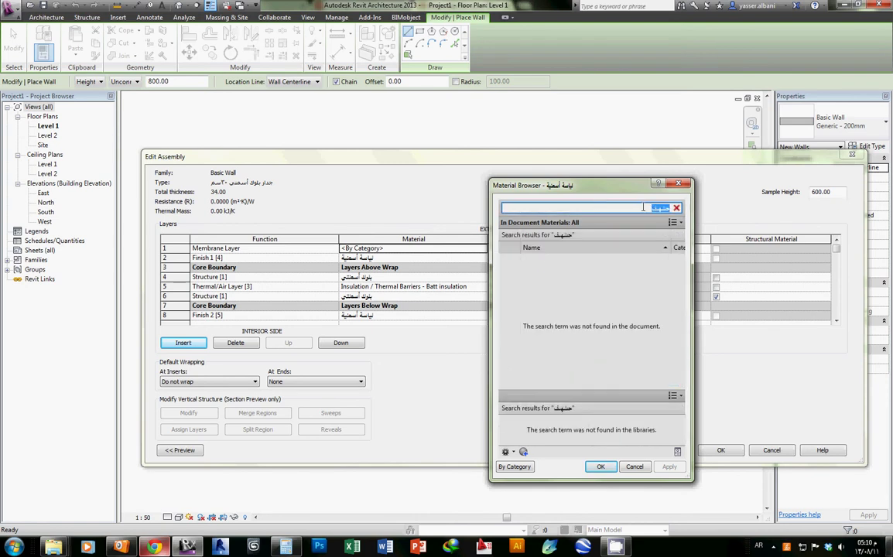
{"action": "type", "text": "paint"}
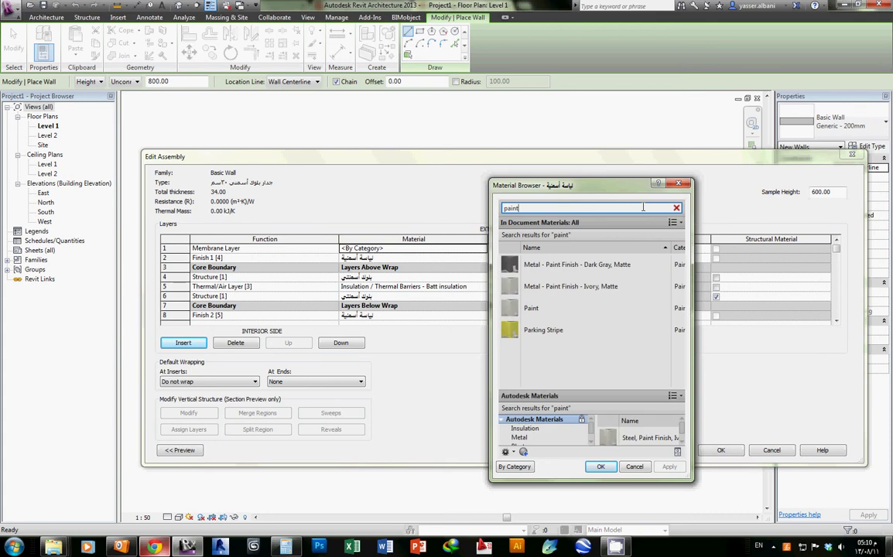
{"action": "left_click", "coordinate": [615, 308]}
{"action": "left_click", "coordinate": [611, 469]}
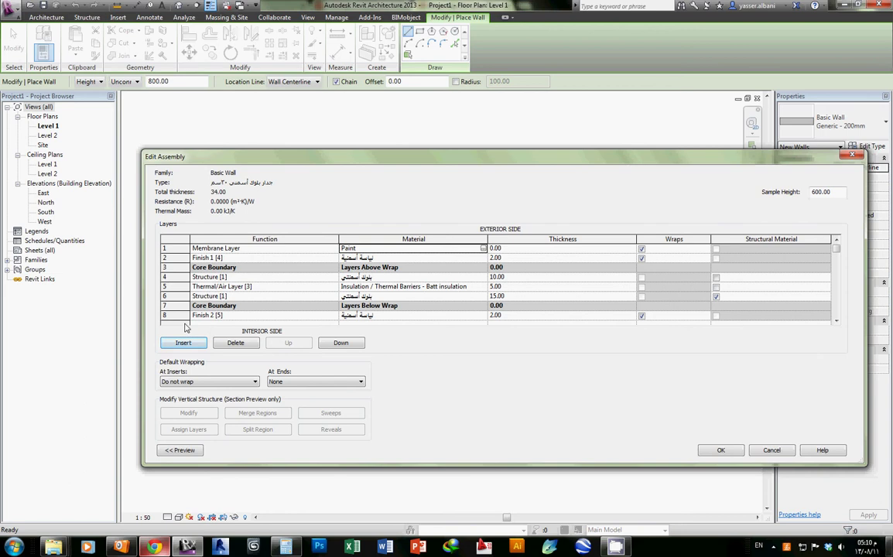
Add a second Paint Membrane Layer at the interior face, below Finish 2.
{"action": "left_click", "coordinate": [169, 315]}
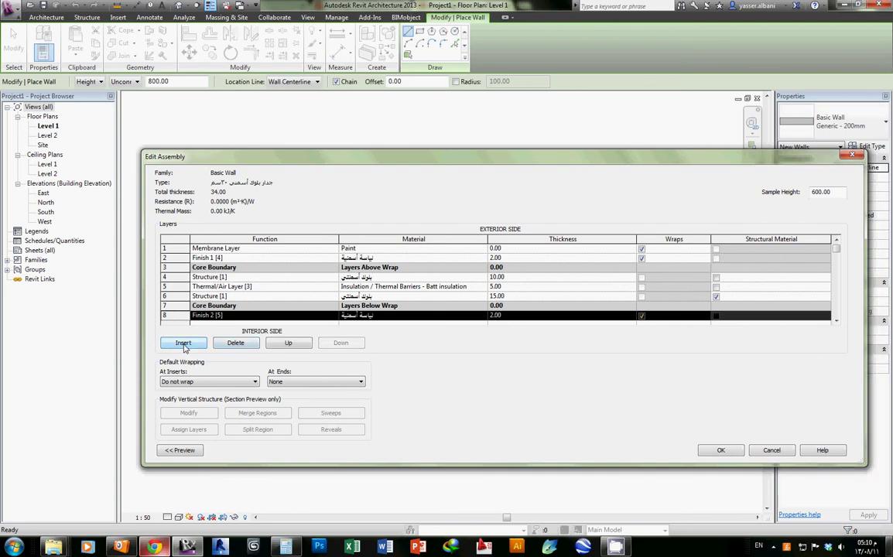
{"action": "left_click", "coordinate": [184, 344]}
{"action": "scroll", "coordinate": [347, 302], "scroll_direction": "down", "scroll_amount": 1}
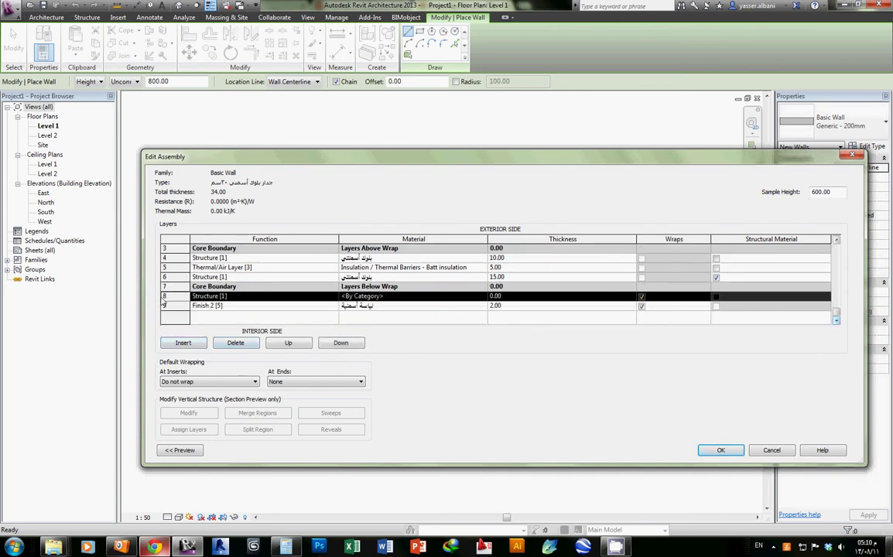
{"action": "left_click", "coordinate": [337, 345]}
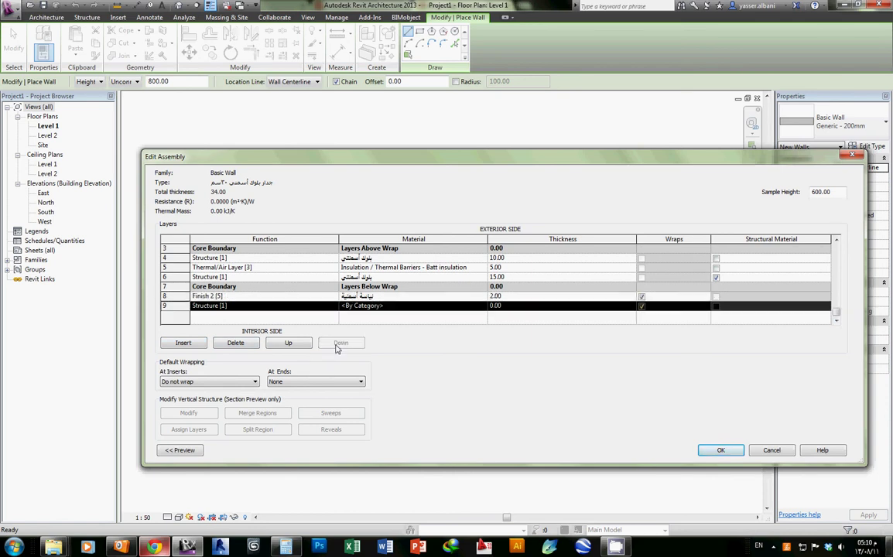
{"action": "left_click", "coordinate": [334, 306]}
{"action": "left_click", "coordinate": [211, 356]}
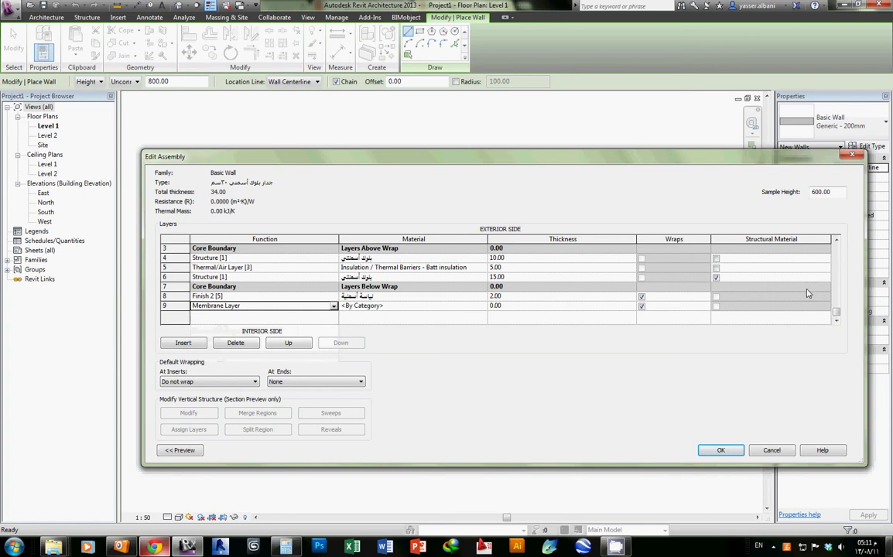
{"action": "scroll", "coordinate": [400, 261], "scroll_direction": "up", "scroll_amount": 2}
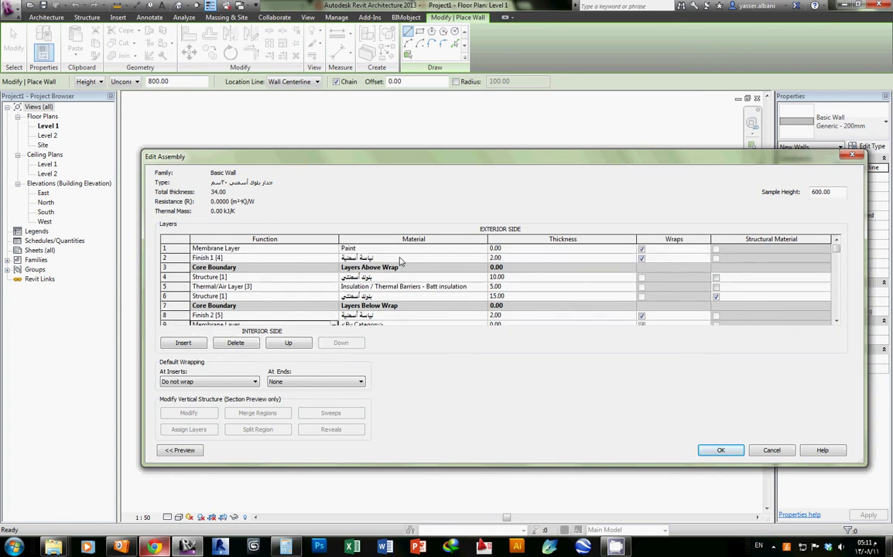
{"action": "left_click", "coordinate": [387, 248]}
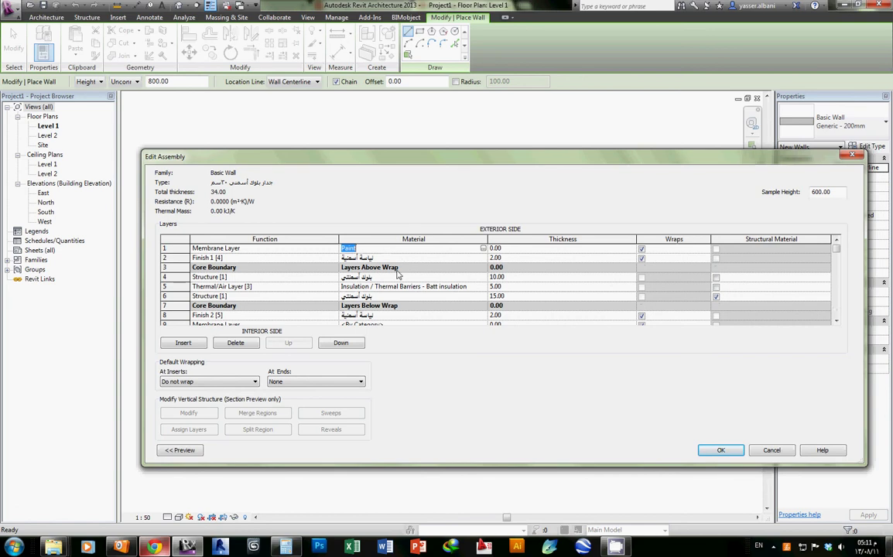
{"action": "scroll", "coordinate": [844, 328], "scroll_direction": "down", "scroll_amount": 2}
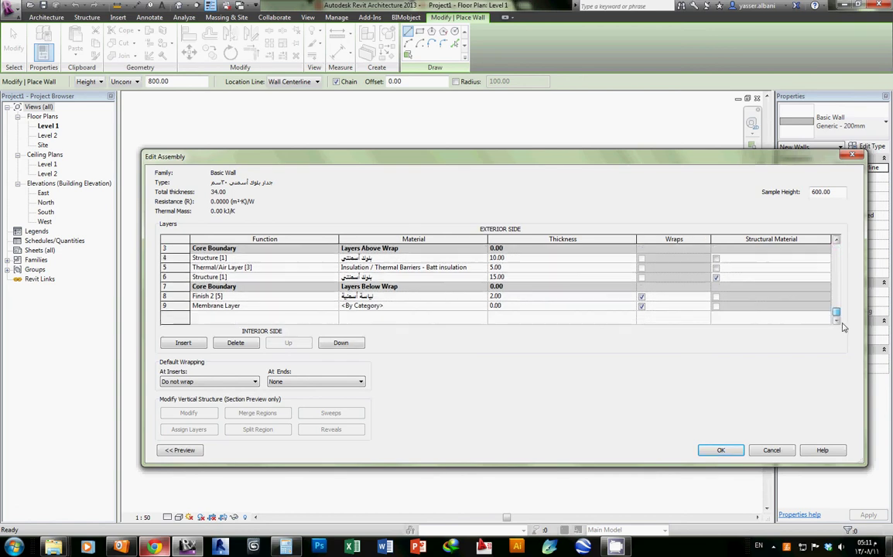
{"action": "left_click", "coordinate": [427, 305]}
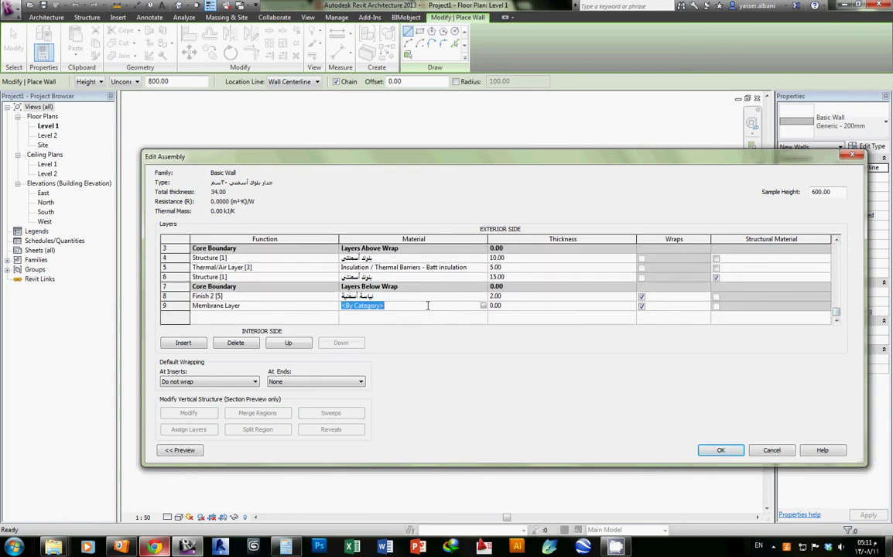
{"action": "type", "text": "Paint"}
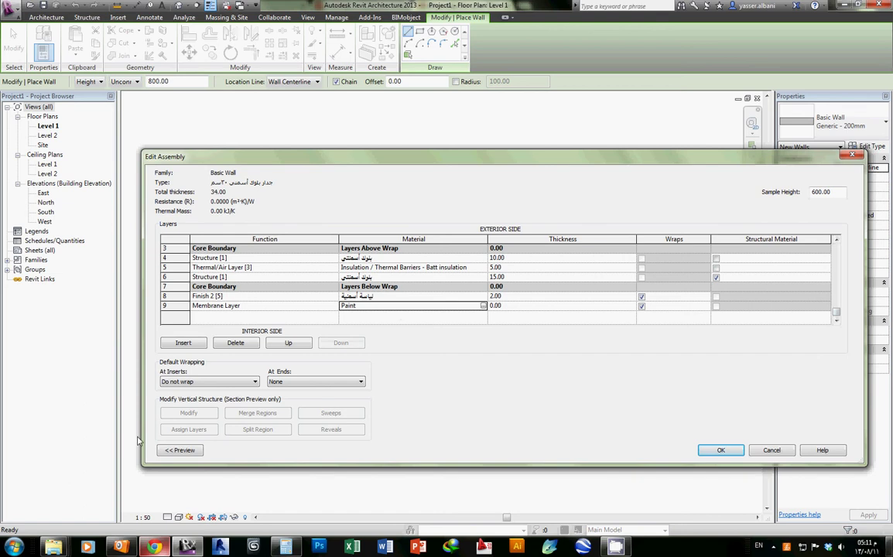
{"action": "left_click_drag", "start_coordinate": [285, 153], "coordinate": [343, 124]}
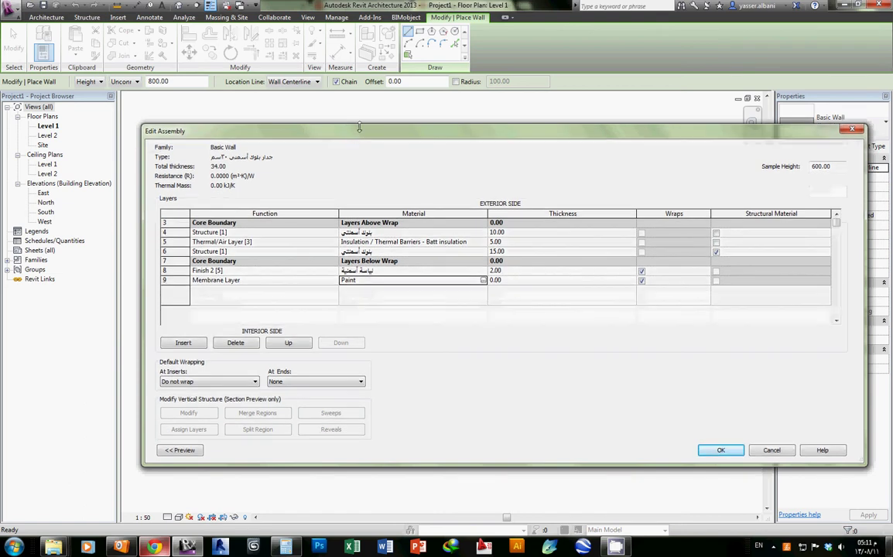
Preview the hatched wall section, then accept the layer changes with OK.
{"action": "left_click", "coordinate": [183, 450]}
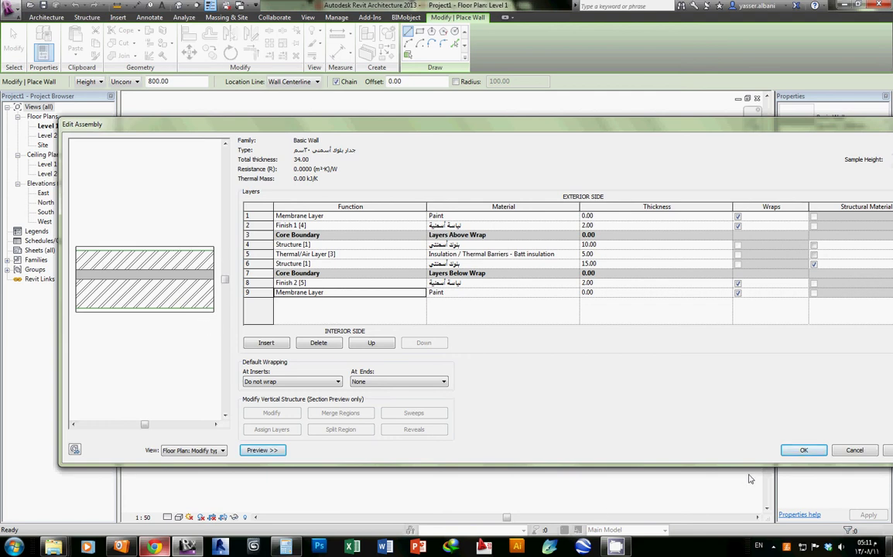
{"action": "left_click", "coordinate": [806, 451]}
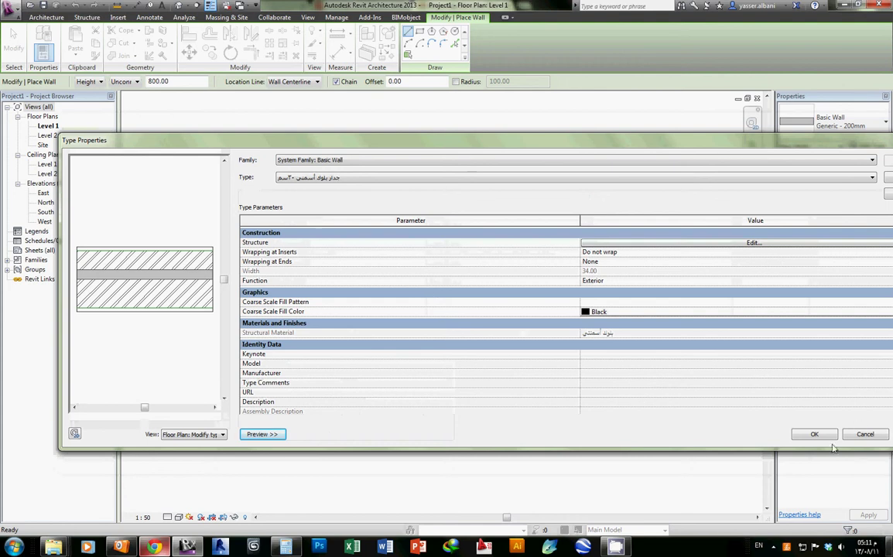
Accept the wall type and draw the left, bottom and short right walls of the loop.
{"action": "left_click", "coordinate": [815, 434]}
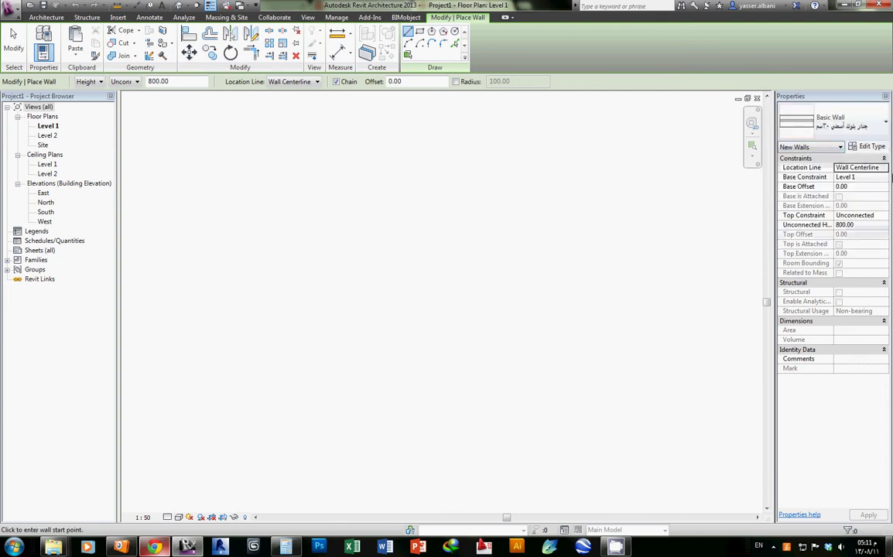
{"action": "left_click", "coordinate": [268, 230]}
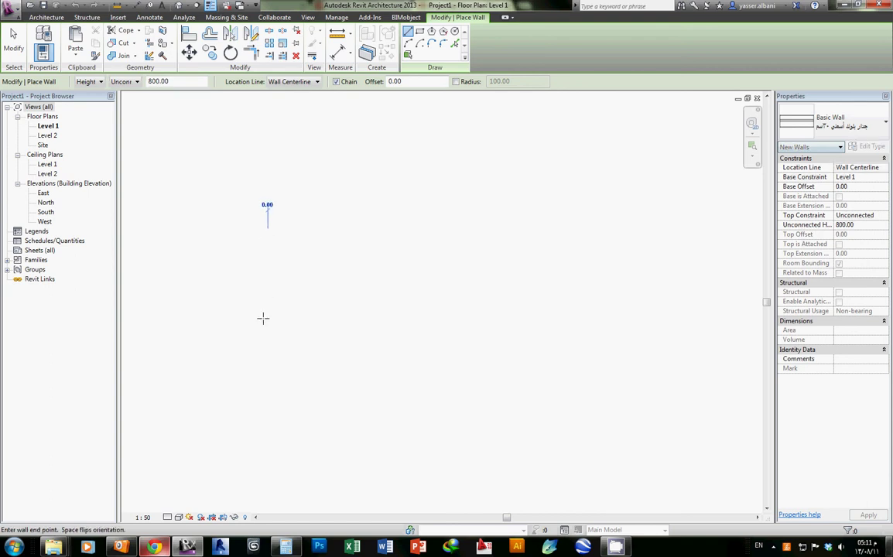
{"action": "left_click", "coordinate": [268, 369]}
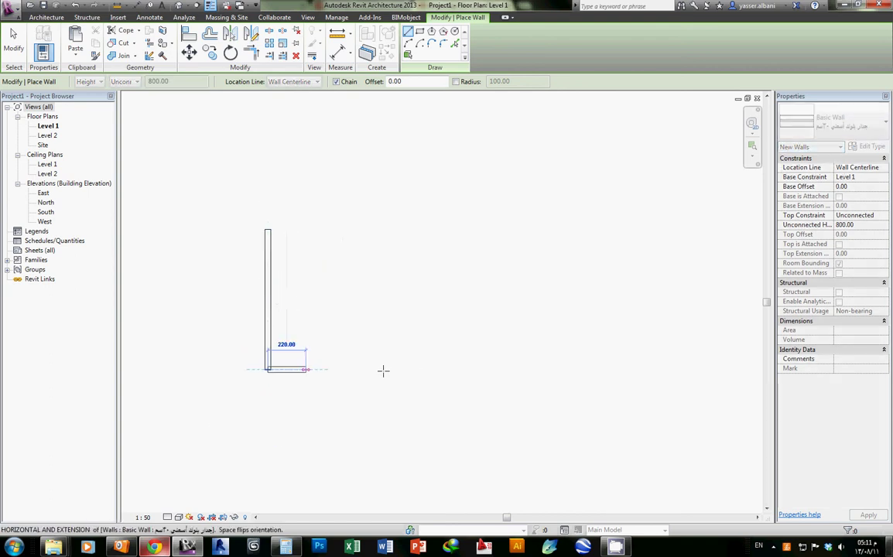
{"action": "left_click", "coordinate": [431, 370]}
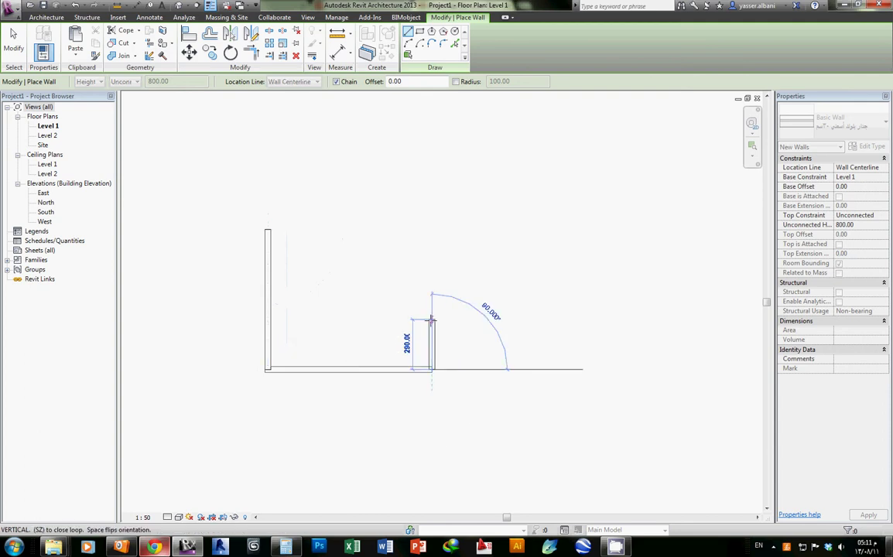
{"action": "left_click", "coordinate": [430, 321]}
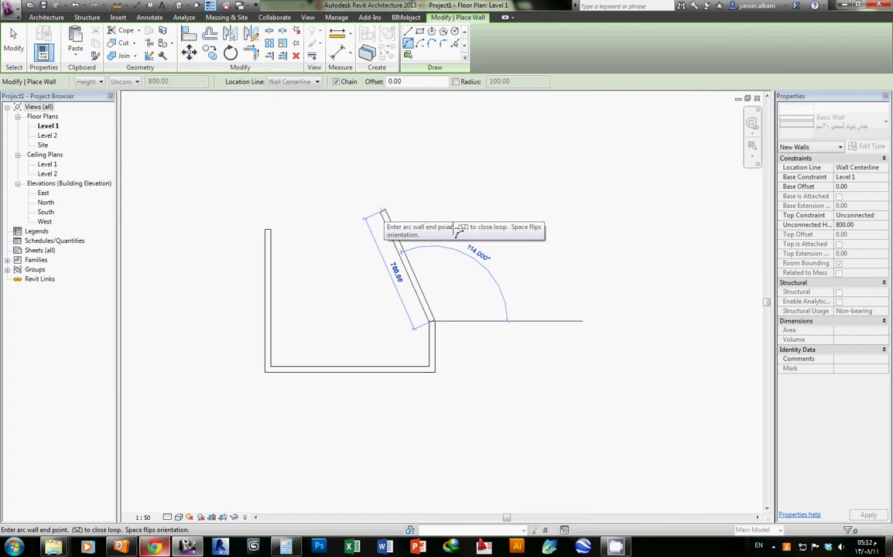
Draw the arc wall and top wall, then join the top and left walls at the corner.
{"action": "left_click", "coordinate": [384, 211]}
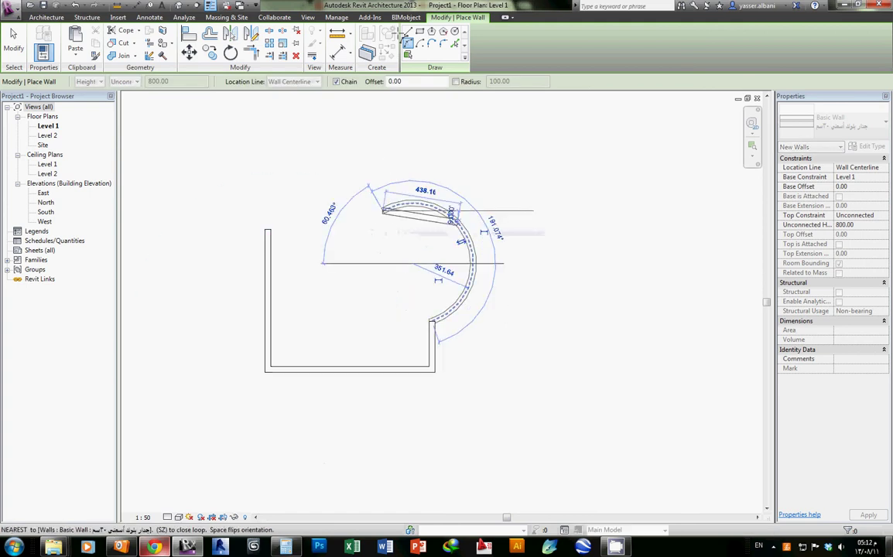
{"action": "left_click", "coordinate": [468, 236]}
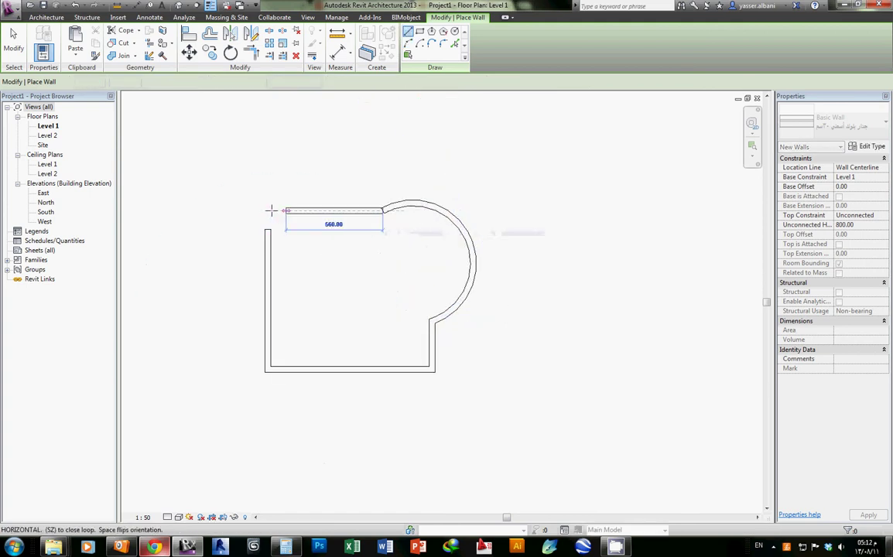
{"action": "left_click", "coordinate": [302, 273]}
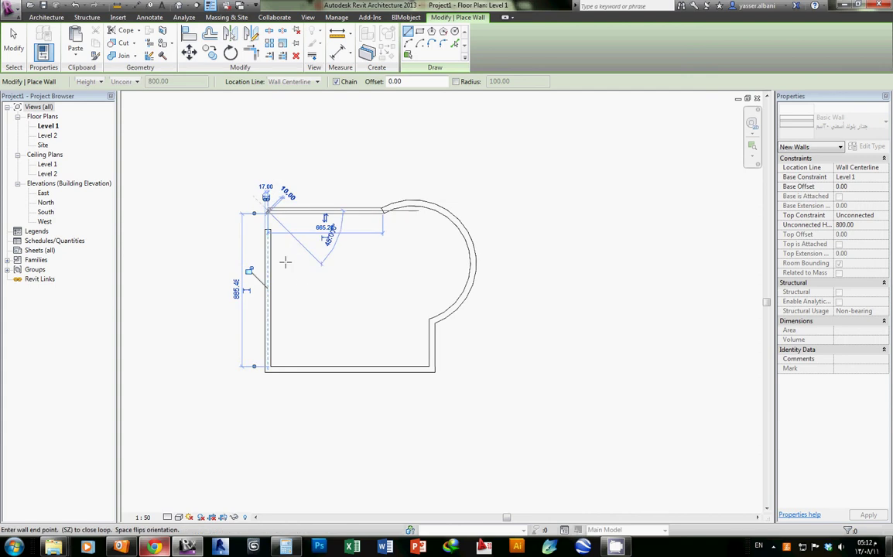
{"action": "key", "text": "Escape"}
{"action": "key", "text": "Escape"}
{"action": "left_click", "coordinate": [284, 211]}
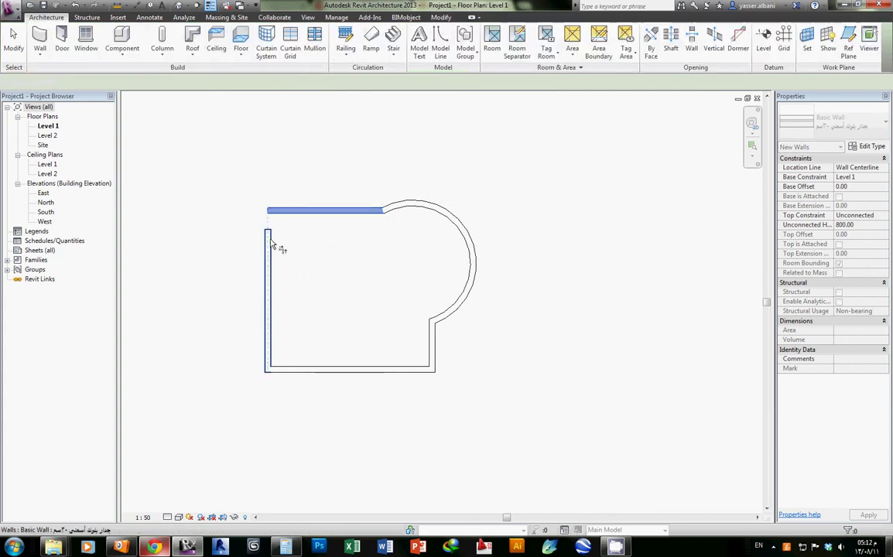
{"action": "left_click", "coordinate": [309, 264]}
{"action": "key", "text": "Escape"}
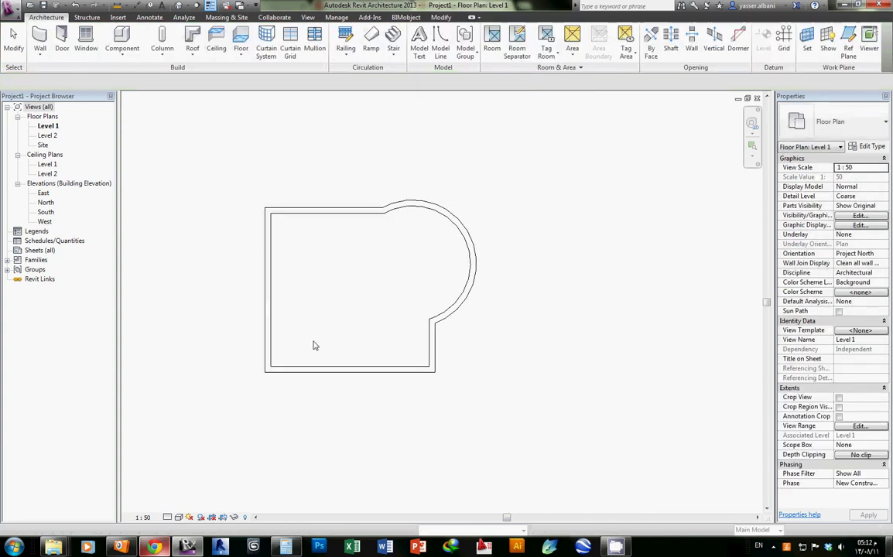
{"action": "scroll", "coordinate": [313, 345], "scroll_direction": "up", "scroll_amount": 2}
{"action": "scroll", "coordinate": [313, 345], "scroll_direction": "up", "scroll_amount": 2}
{"action": "middle_click_drag", "start_coordinate": [346, 259], "coordinate": [375, 349]}
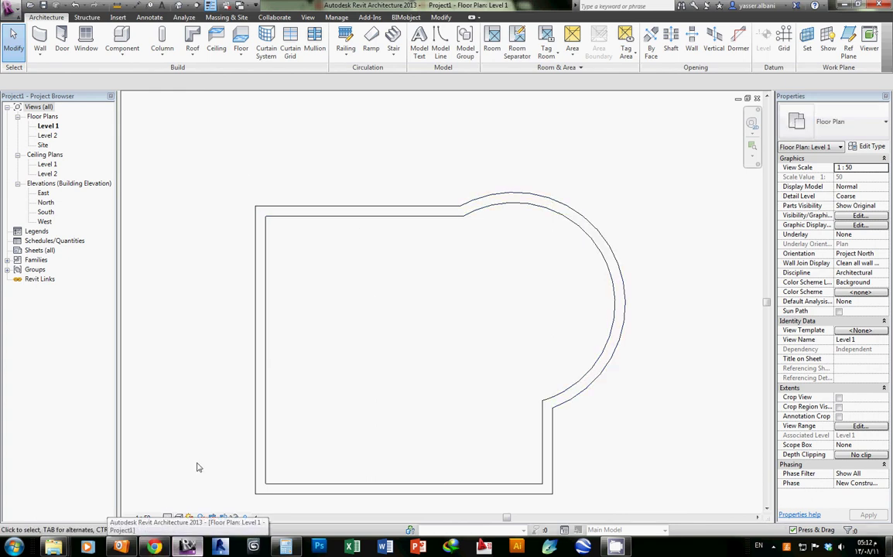
Set the plan's detail level to Fine and zoom in along the curved wall.
{"action": "left_click", "coordinate": [169, 517]}
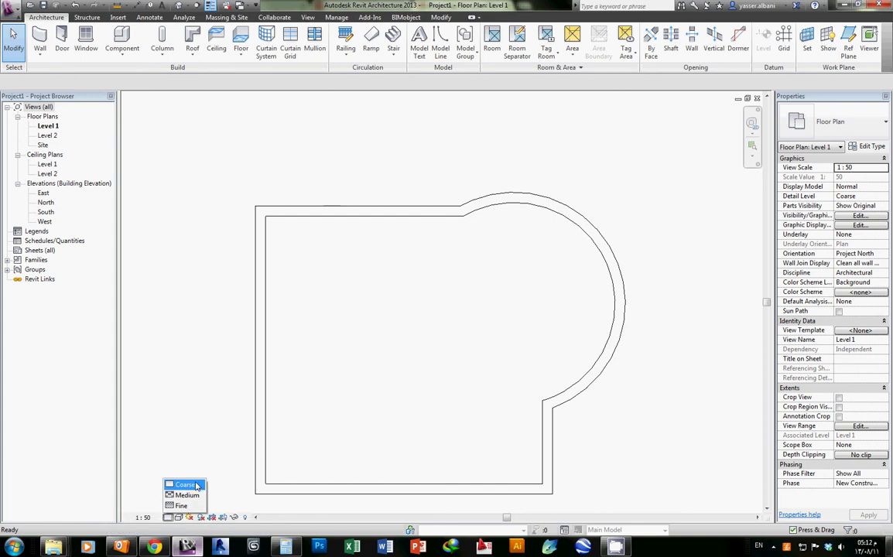
{"action": "left_click", "coordinate": [183, 506]}
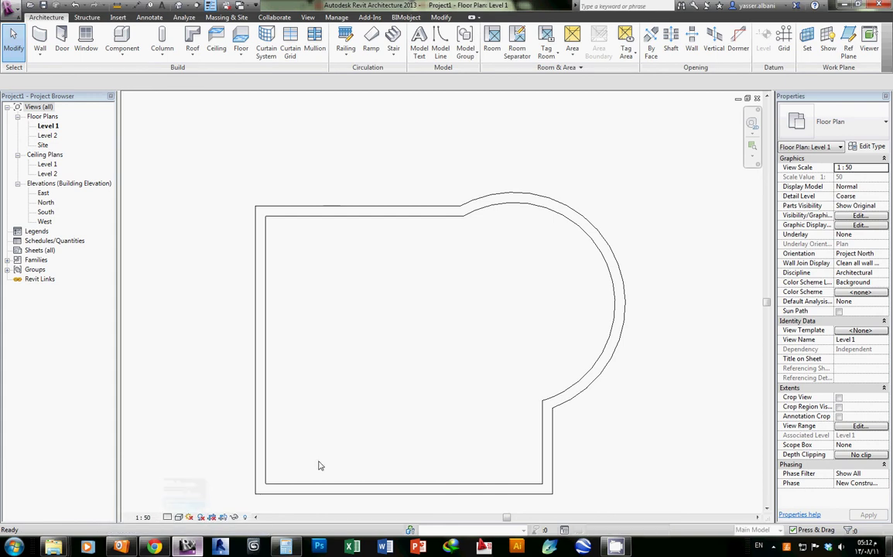
{"action": "scroll", "coordinate": [502, 182], "scroll_direction": "up", "scroll_amount": 4}
{"action": "scroll", "coordinate": [507, 232], "scroll_direction": "up", "scroll_amount": 2}
{"action": "scroll", "coordinate": [507, 238], "scroll_direction": "up", "scroll_amount": 2}
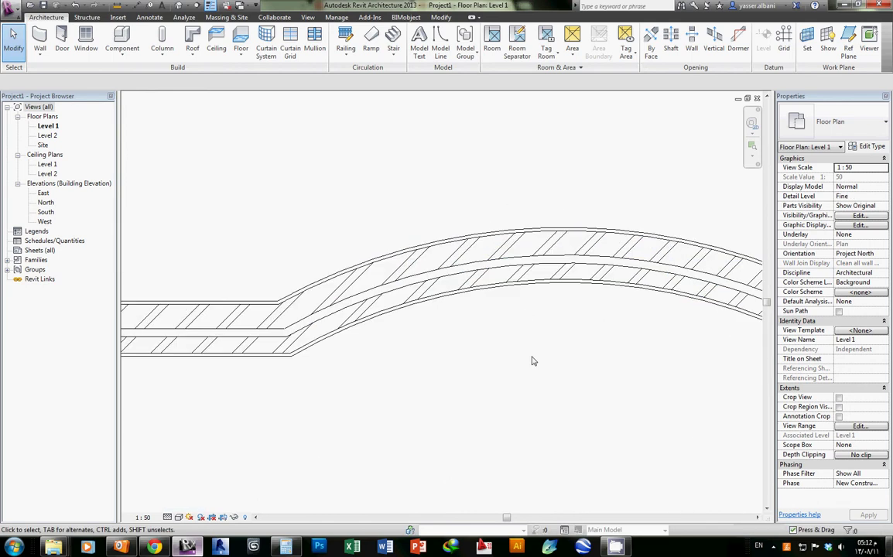
{"action": "scroll", "coordinate": [480, 364], "scroll_direction": "up", "scroll_amount": 1}
{"action": "mouse_move", "coordinate": [420, 370]}
{"action": "middle_mouse_down"}
{"action": "mouse_move", "coordinate": [459, 346]}
{"action": "mouse_move", "coordinate": [451, 343]}
{"action": "middle_mouse_up"}
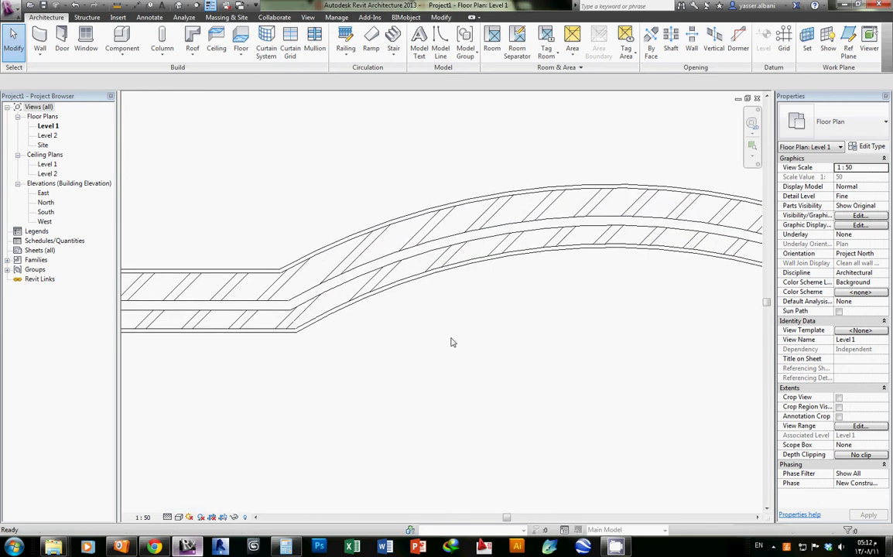
{"action": "scroll", "coordinate": [329, 272], "scroll_direction": "up", "scroll_amount": 2}
{"action": "scroll", "coordinate": [360, 293], "scroll_direction": "down", "scroll_amount": 2}
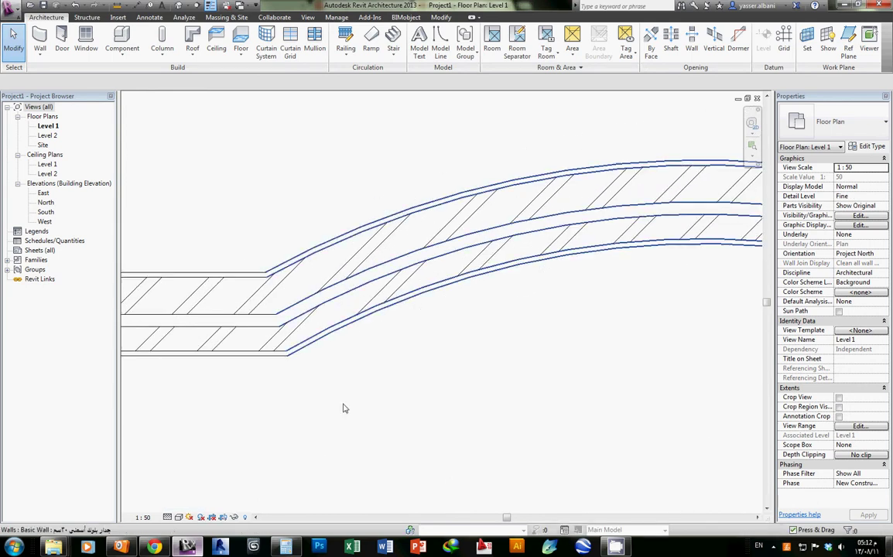
{"action": "scroll", "coordinate": [369, 376], "scroll_direction": "down", "scroll_amount": 2}
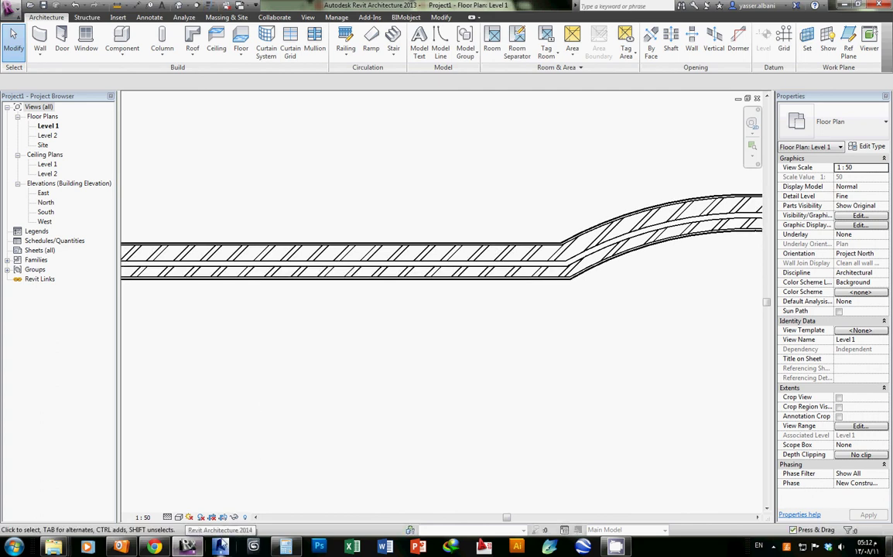
Toggle thin lines off and back on, then reframe the hatched room outline.
{"action": "left_click", "coordinate": [210, 6]}
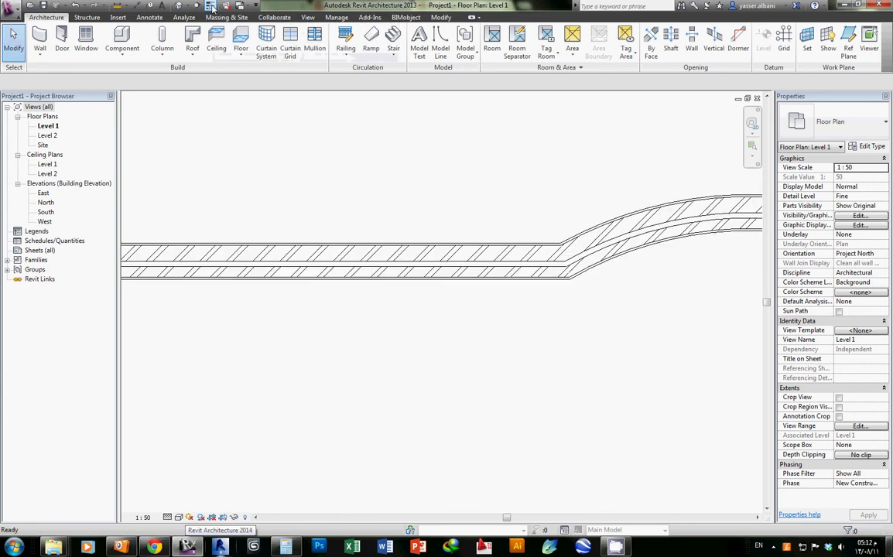
{"action": "left_click", "coordinate": [211, 6]}
{"action": "scroll", "coordinate": [473, 286], "scroll_direction": "up", "scroll_amount": 3}
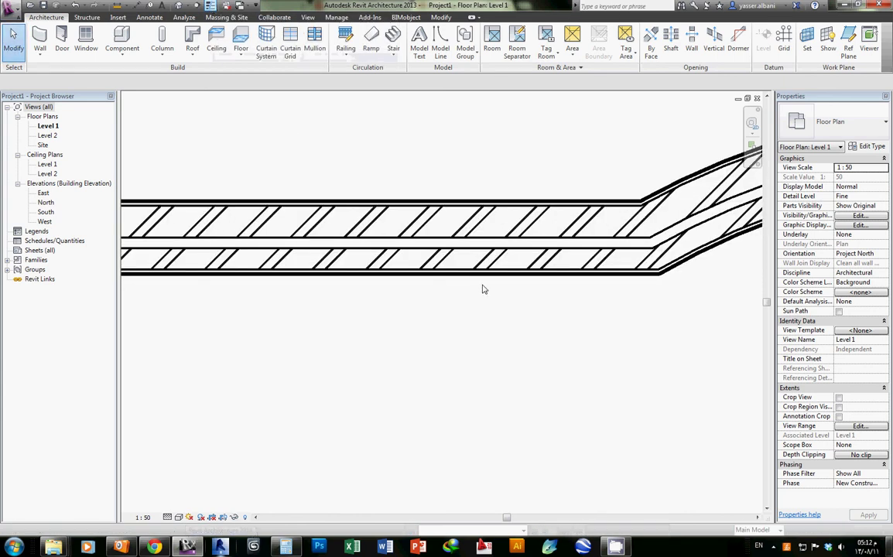
{"action": "scroll", "coordinate": [596, 295], "scroll_direction": "down", "scroll_amount": 3}
{"action": "scroll", "coordinate": [572, 325], "scroll_direction": "down", "scroll_amount": 2}
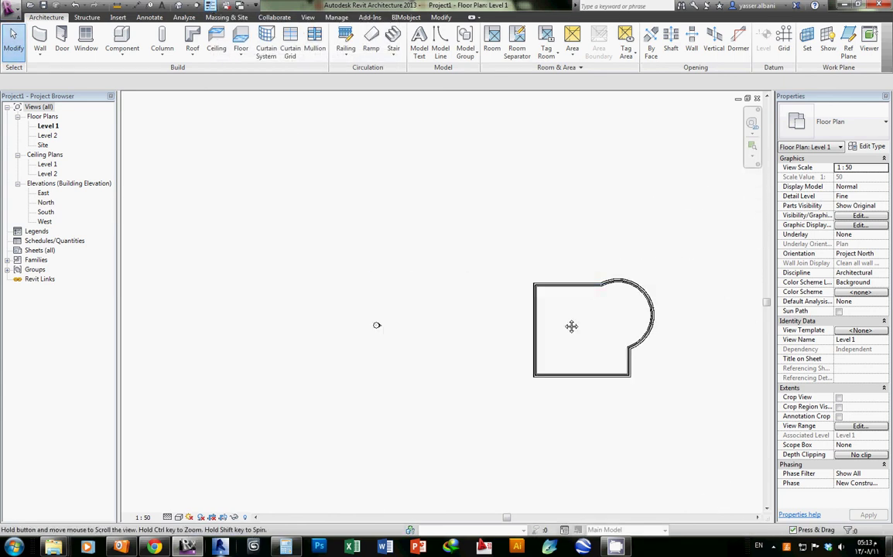
{"action": "middle_click_drag", "start_coordinate": [572, 325], "coordinate": [476, 291]}
{"action": "scroll", "coordinate": [476, 289], "scroll_direction": "up", "scroll_amount": 6}
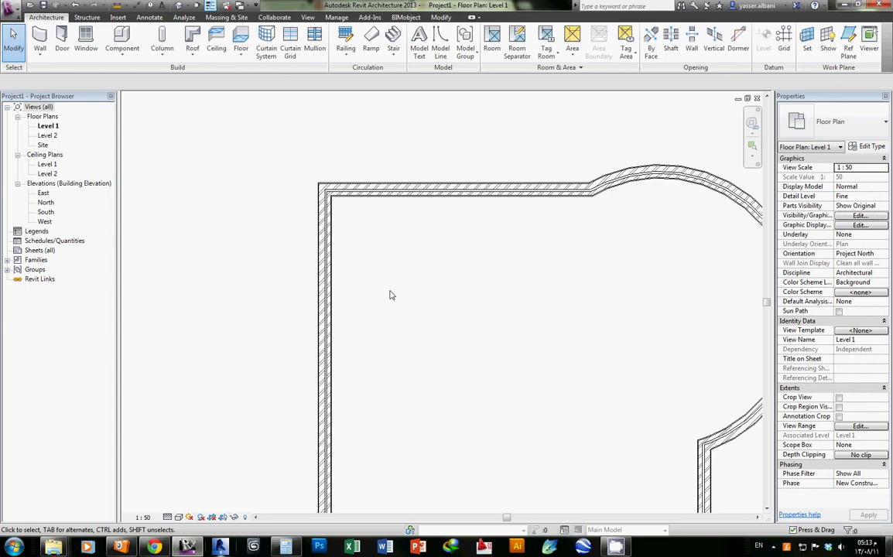
{"action": "scroll", "coordinate": [353, 269], "scroll_direction": "up", "scroll_amount": 2}
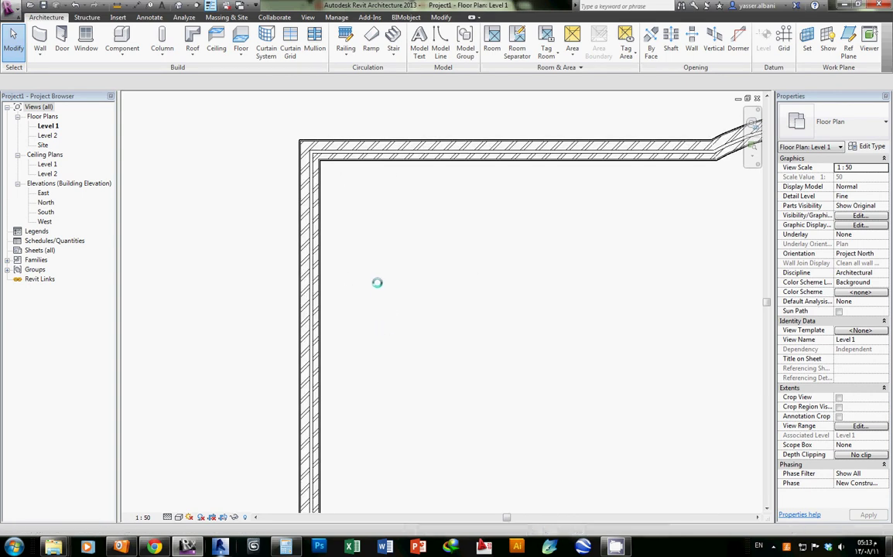
Draw a 187-long wall projecting outward from the loop's left wall.
{"action": "left_click", "coordinate": [300, 282]}
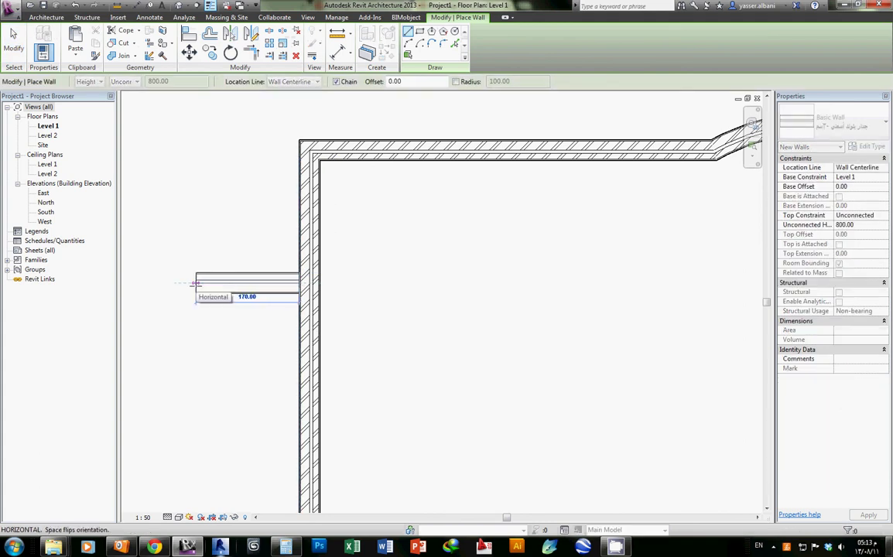
{"action": "scroll", "coordinate": [195, 282], "scroll_direction": "up", "scroll_amount": 2}
{"action": "scroll", "coordinate": [196, 282], "scroll_direction": "up", "scroll_amount": 3}
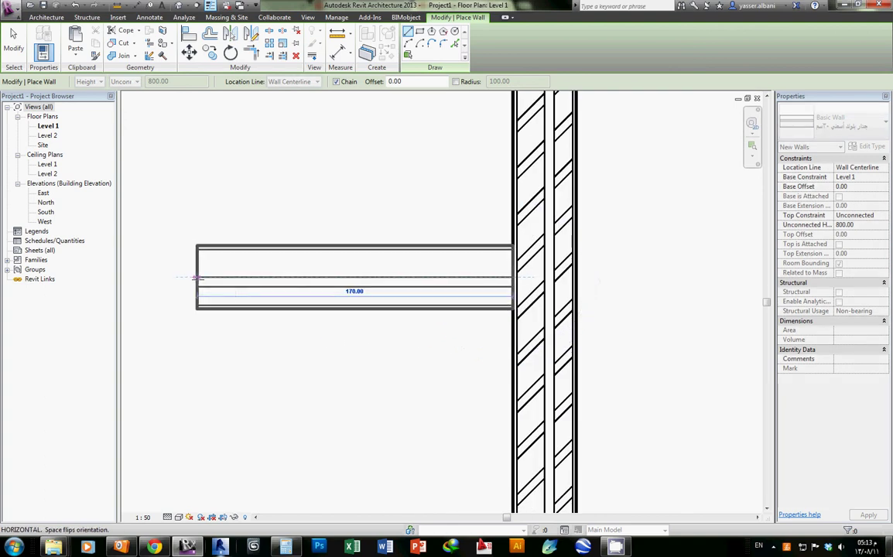
{"action": "key", "text": "space"}
{"action": "key", "text": "space"}
{"action": "key", "text": "space"}
{"action": "key", "text": "space"}
{"action": "left_click", "coordinate": [196, 277]}
{"action": "key", "text": "Escape"}
{"action": "key", "text": "Escape"}
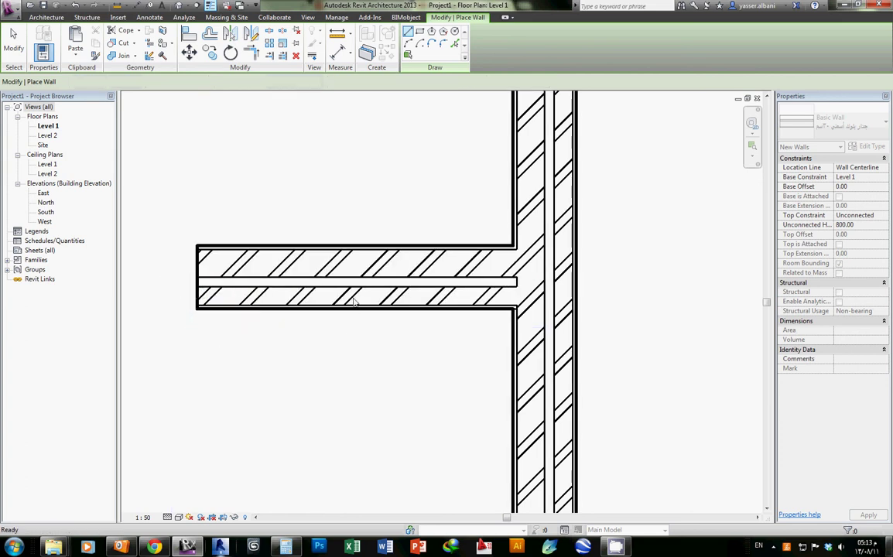
{"action": "key", "text": "Escape"}
Flip the short wall's orientation so its layers face the other way.
{"action": "left_click", "coordinate": [354, 304]}
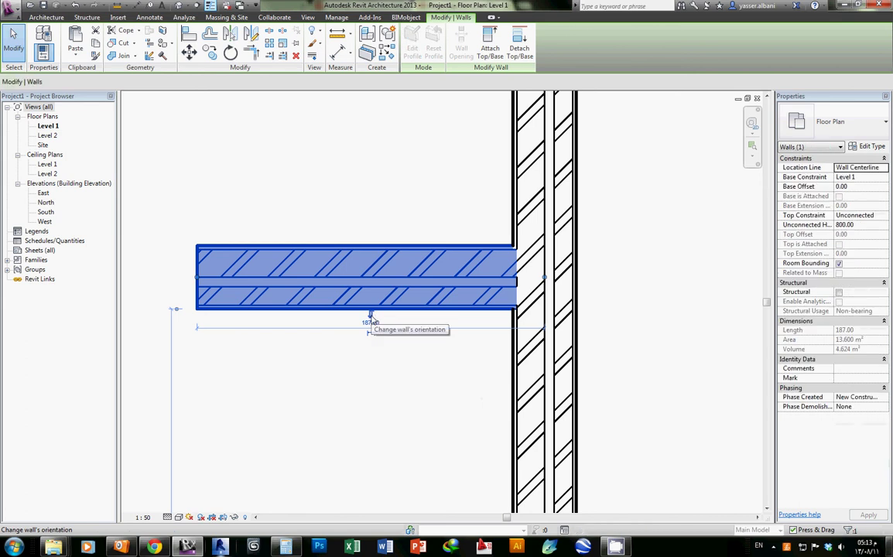
{"action": "left_click", "coordinate": [370, 318]}
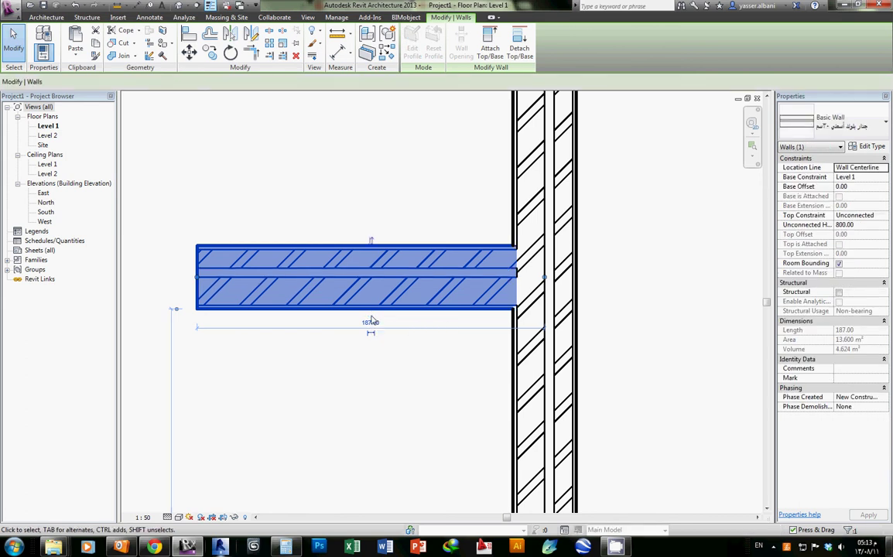
{"action": "left_click", "coordinate": [391, 183]}
{"action": "scroll", "coordinate": [390, 183], "scroll_direction": "down", "scroll_amount": 3}
{"action": "scroll", "coordinate": [399, 178], "scroll_direction": "down", "scroll_amount": 2}
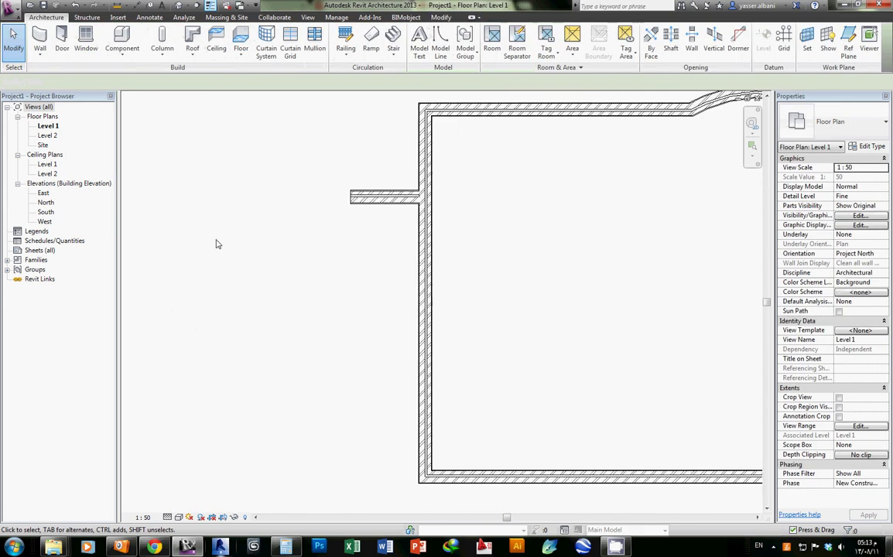
{"action": "middle_click_drag", "start_coordinate": [217, 244], "coordinate": [420, 253]}
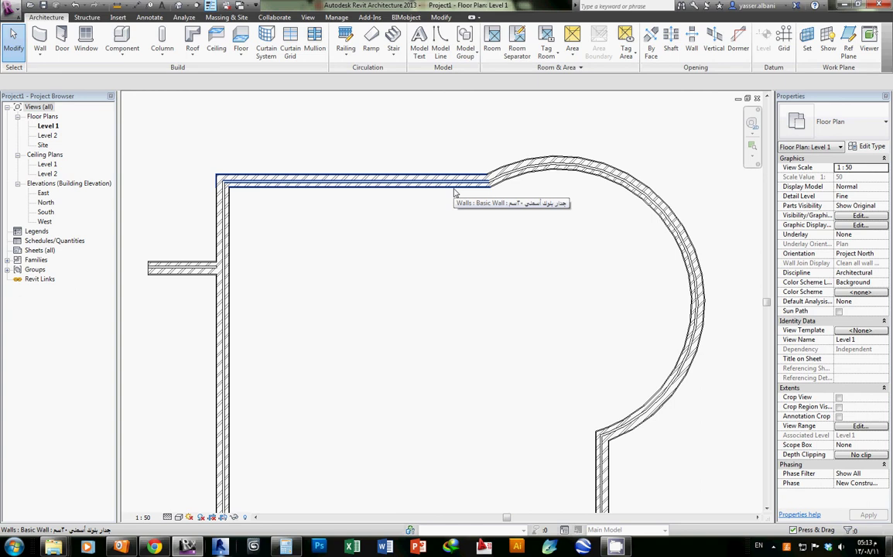
{"action": "middle_click_drag", "start_coordinate": [345, 315], "coordinate": [363, 277]}
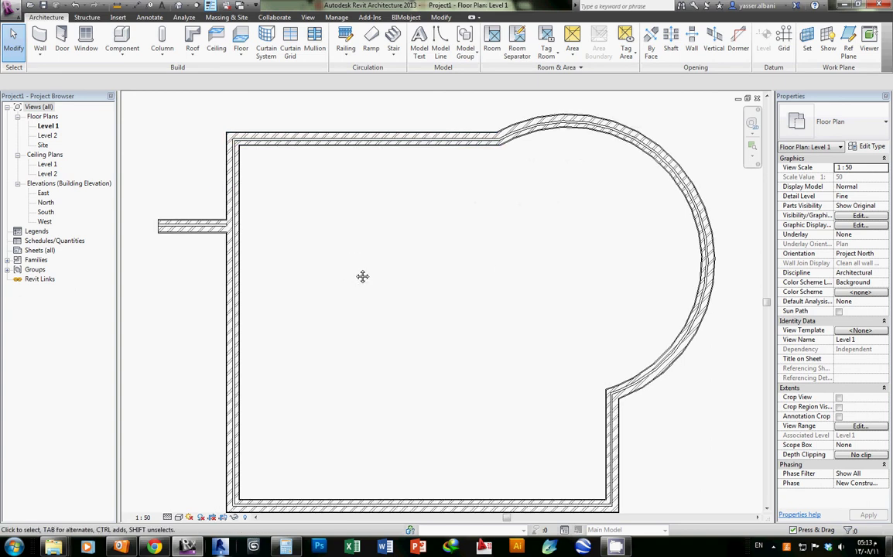